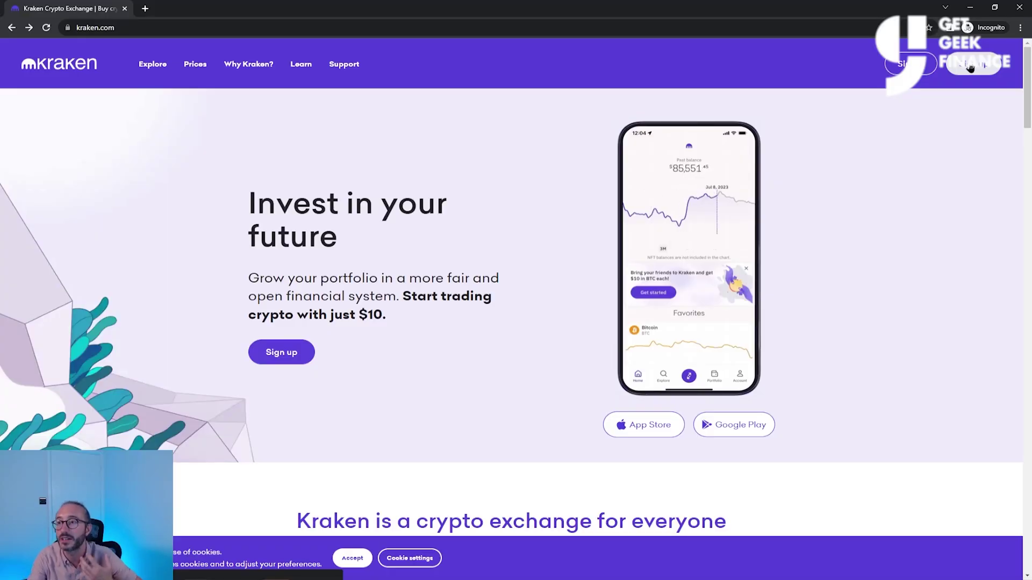
# Begin signing up for a new personal Kraken account.
pyautogui.click(973, 64)
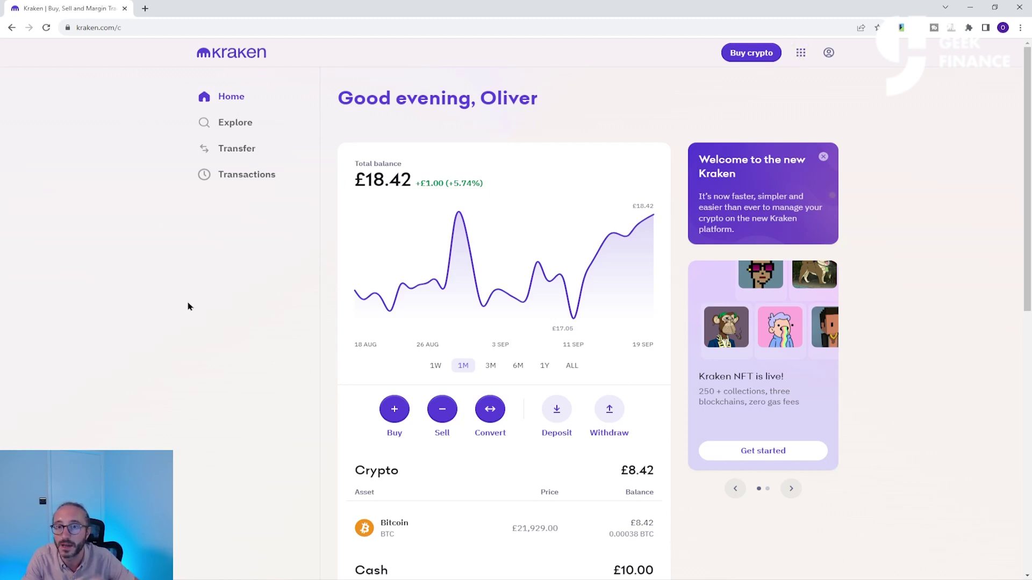
pyautogui.click(800, 61)
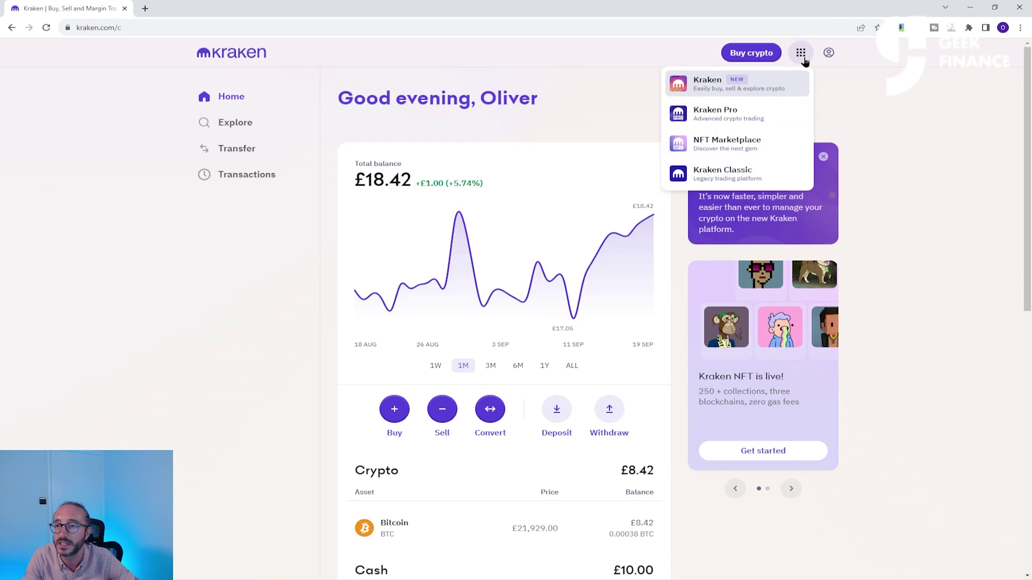
pyautogui.click(750, 177)
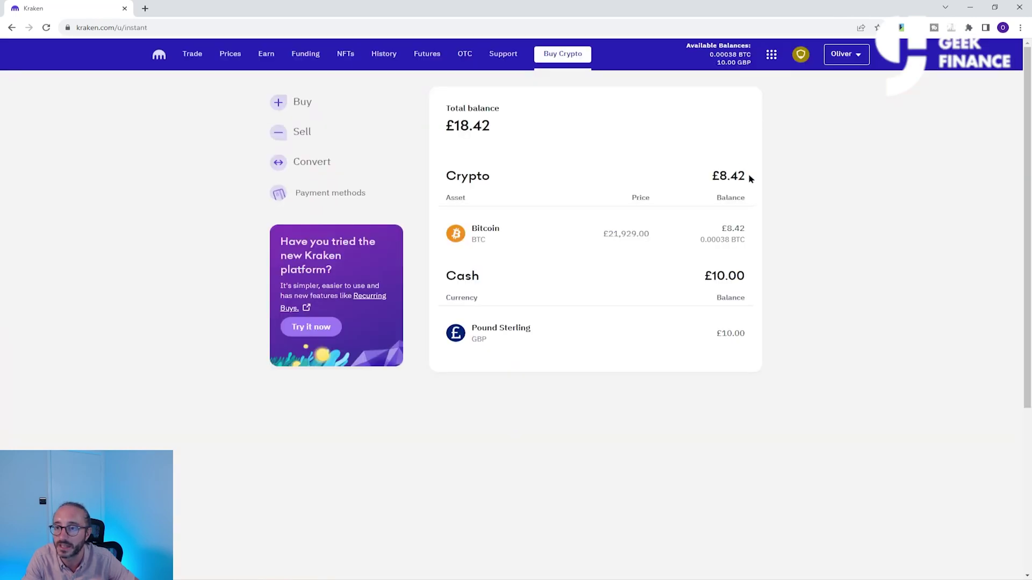
pyautogui.click(774, 55)
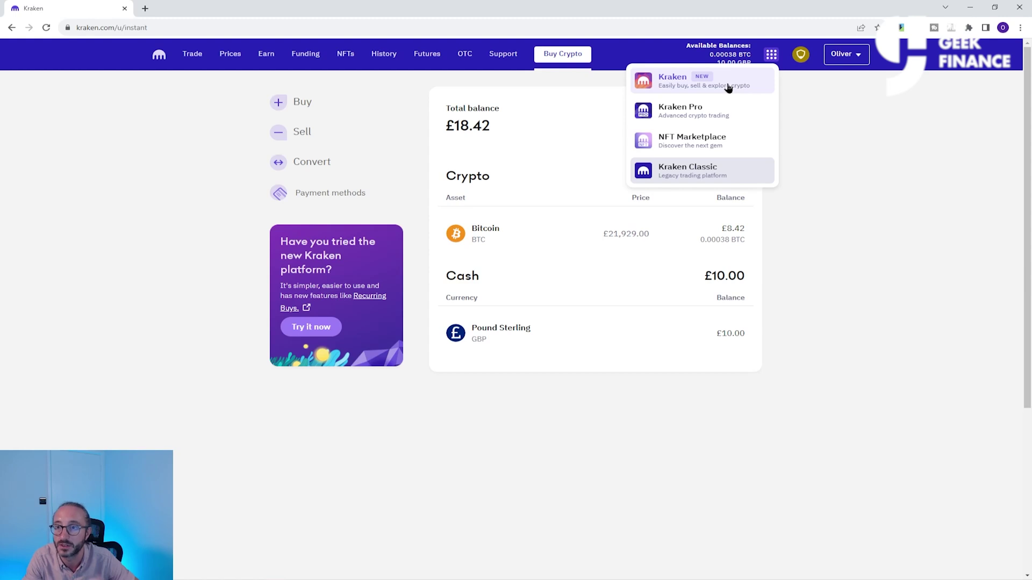
pyautogui.click(728, 88)
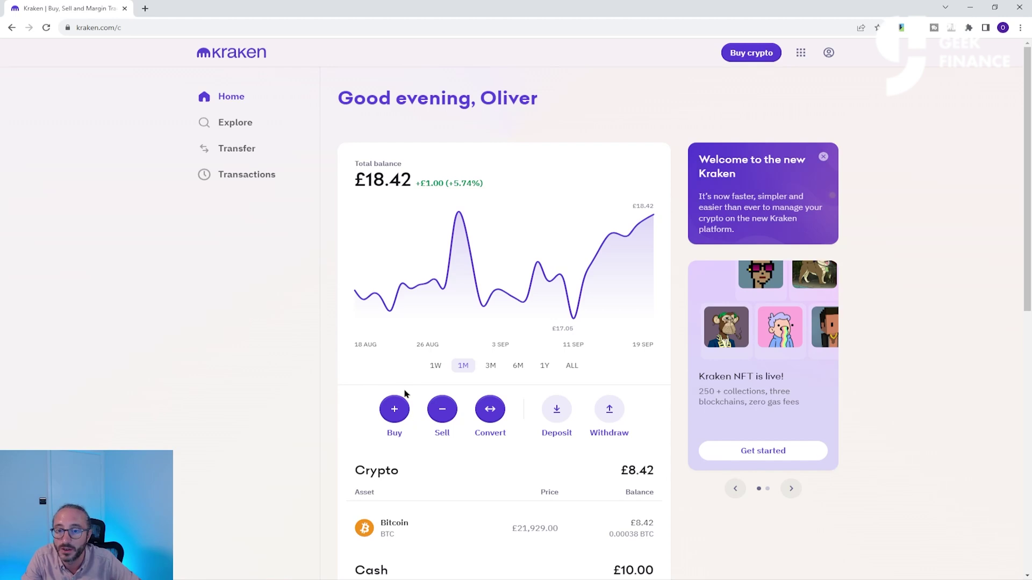
# Start a £10 Bitcoin purchase, briefly showing the amount in BTC and back in pounds.
pyautogui.click(752, 55)
pyautogui.click(565, 194)
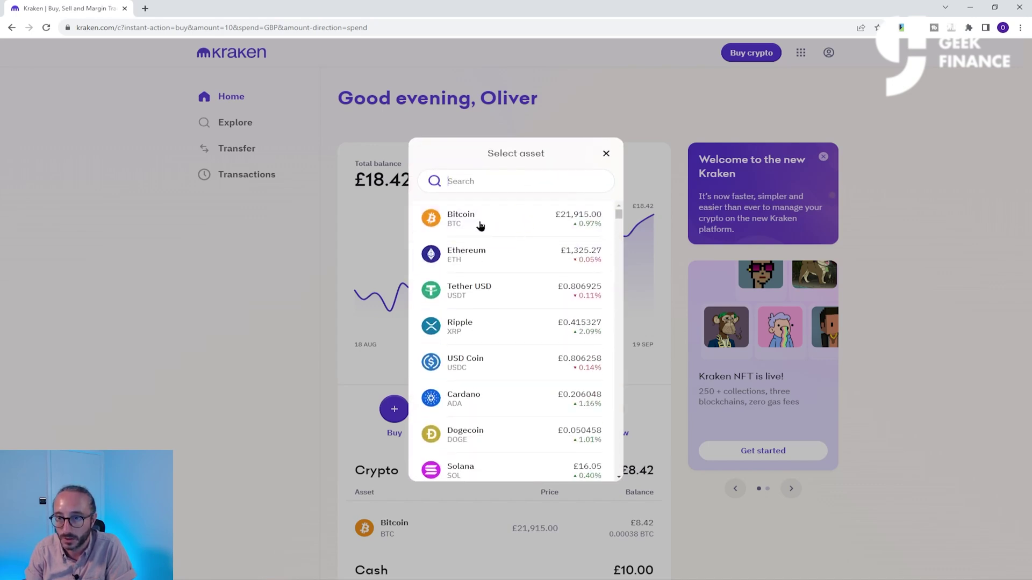
pyautogui.click(508, 221)
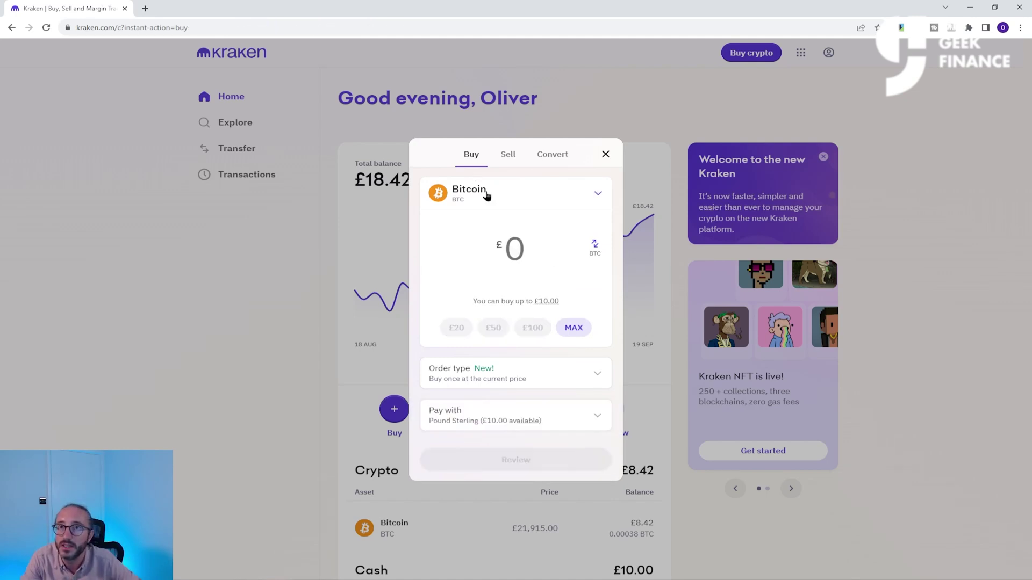
pyautogui.write('10')
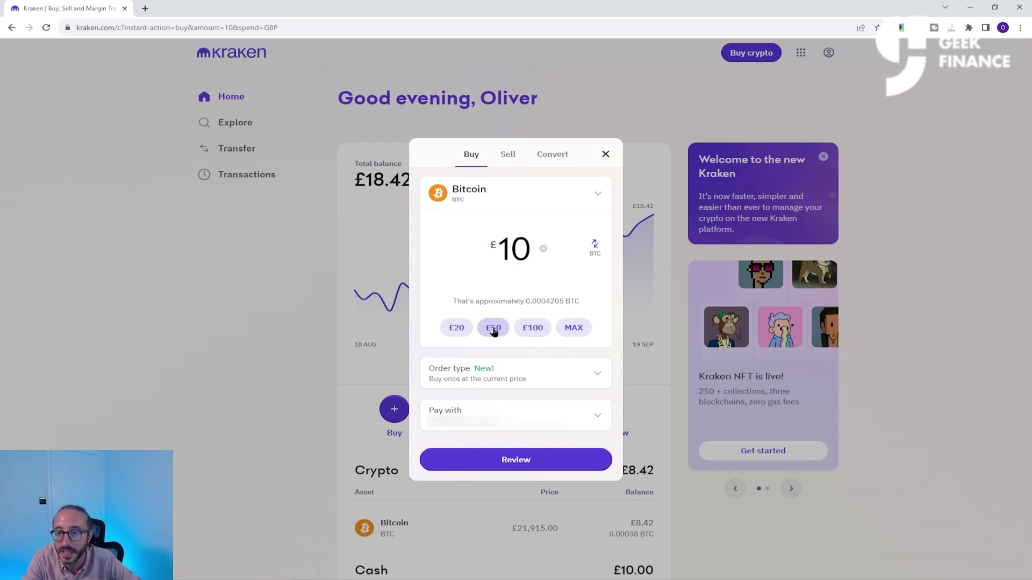
pyautogui.click(594, 245)
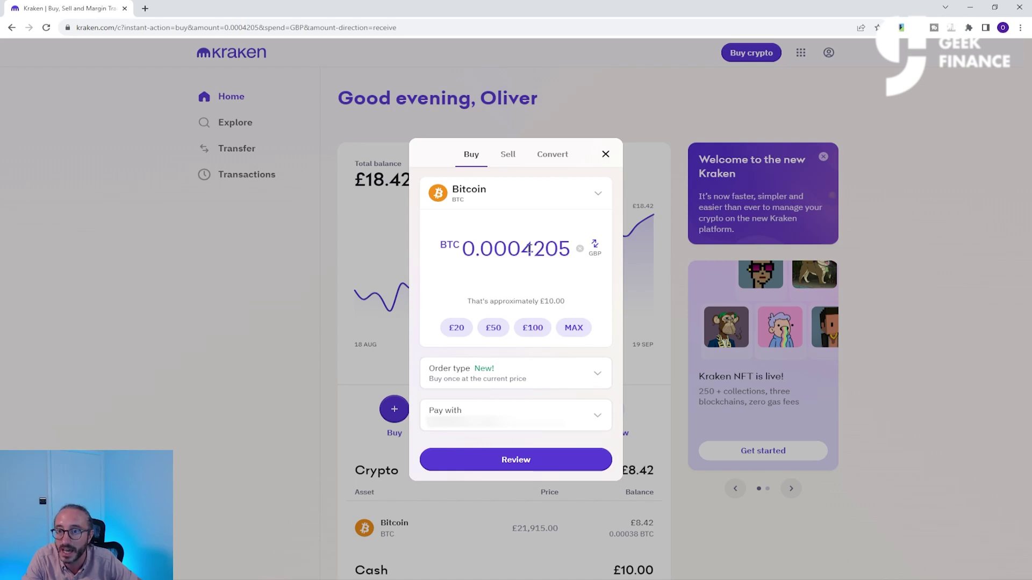
pyautogui.click(524, 248)
pyautogui.press('Delete')
pyautogui.write('5')
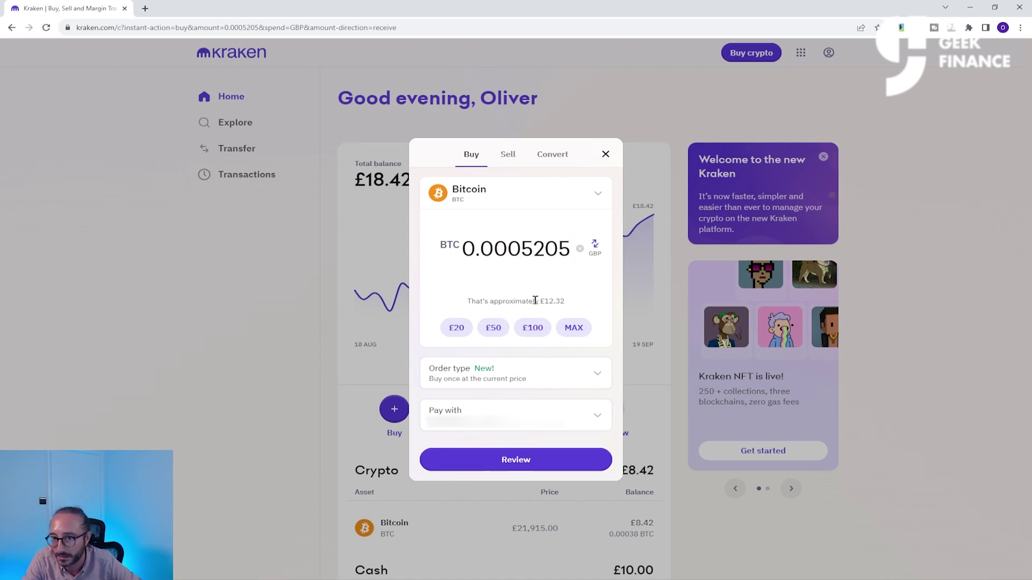
pyautogui.click(595, 245)
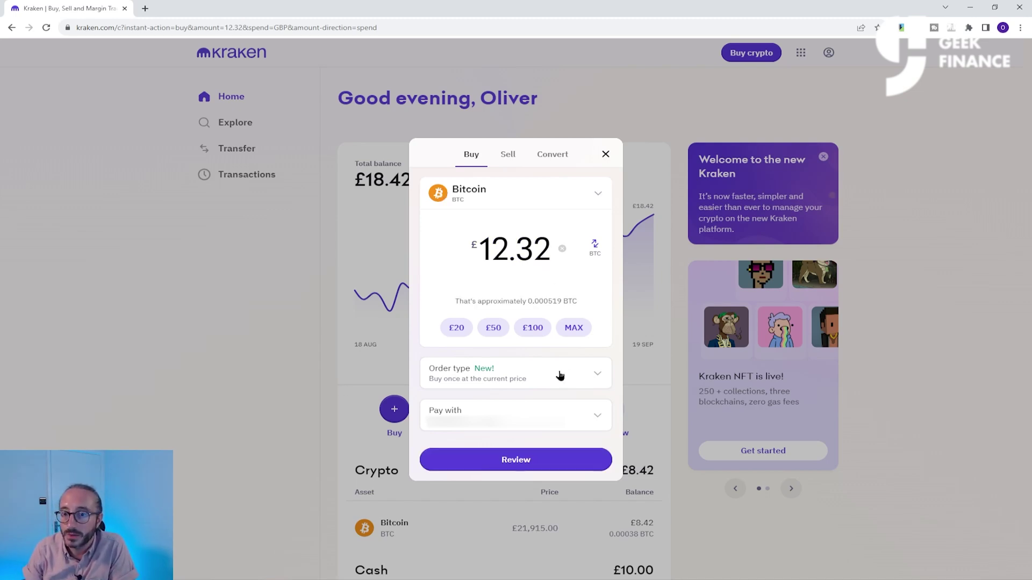
# Check the order type and Pay with options for the Bitcoin purchase.
pyautogui.click(559, 376)
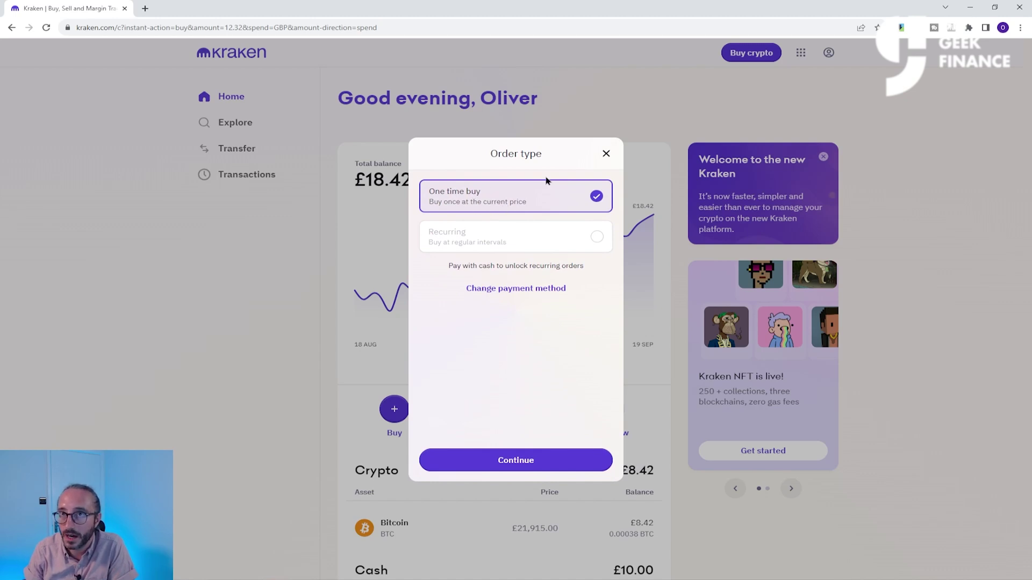
pyautogui.click(607, 155)
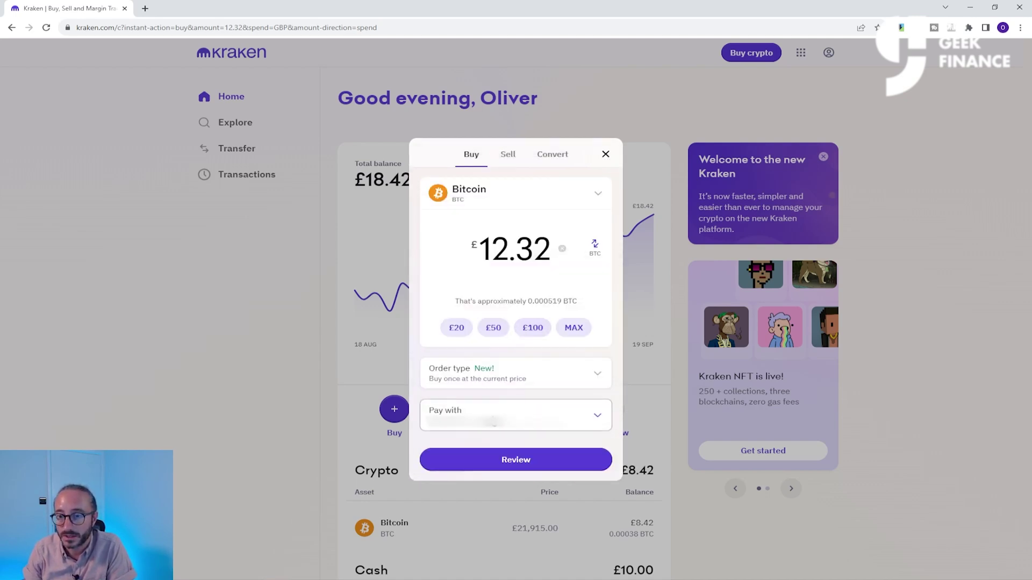
pyautogui.click(516, 196)
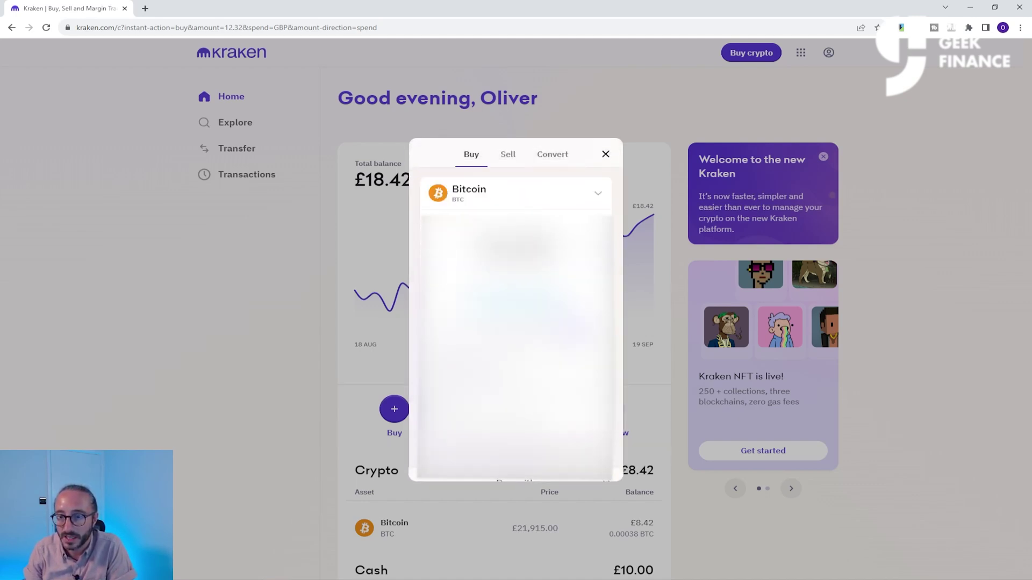
pyautogui.click(502, 369)
pyautogui.click(606, 155)
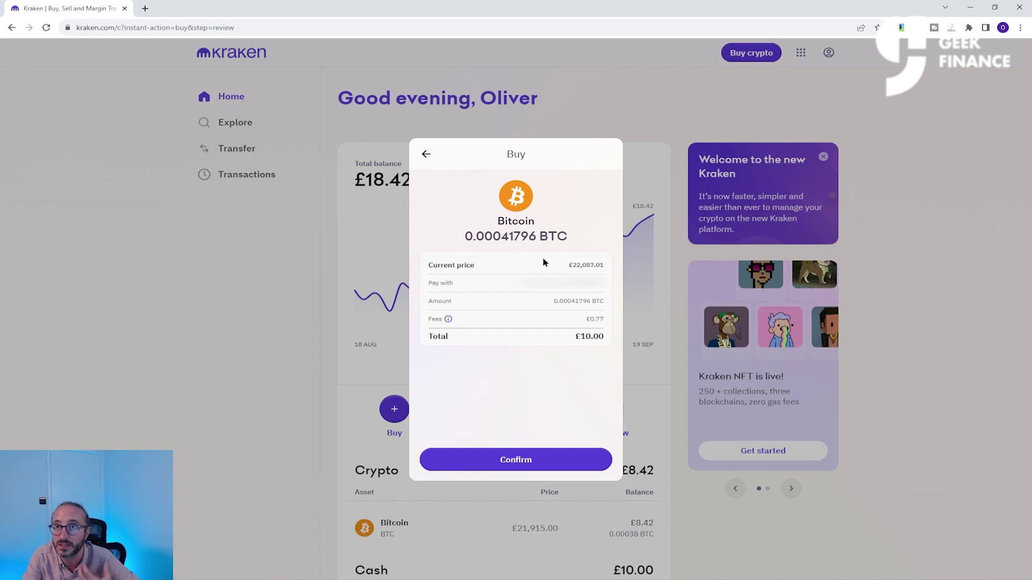
# Confirm the £10.00 Bitcoin purchase with its £0.77 fee and dismiss the success message.
pyautogui.doubleClick(574, 321)
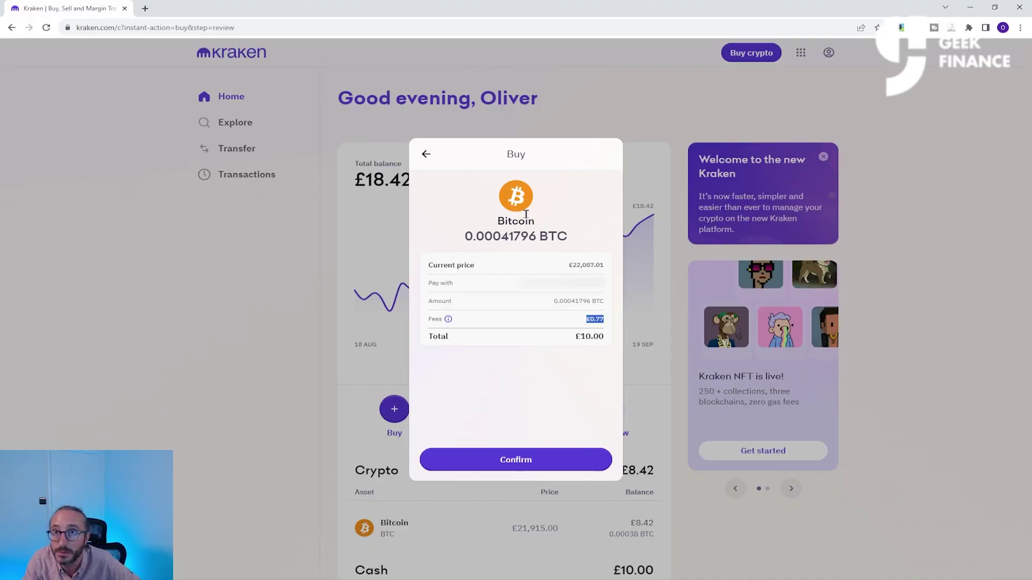
pyautogui.click(521, 458)
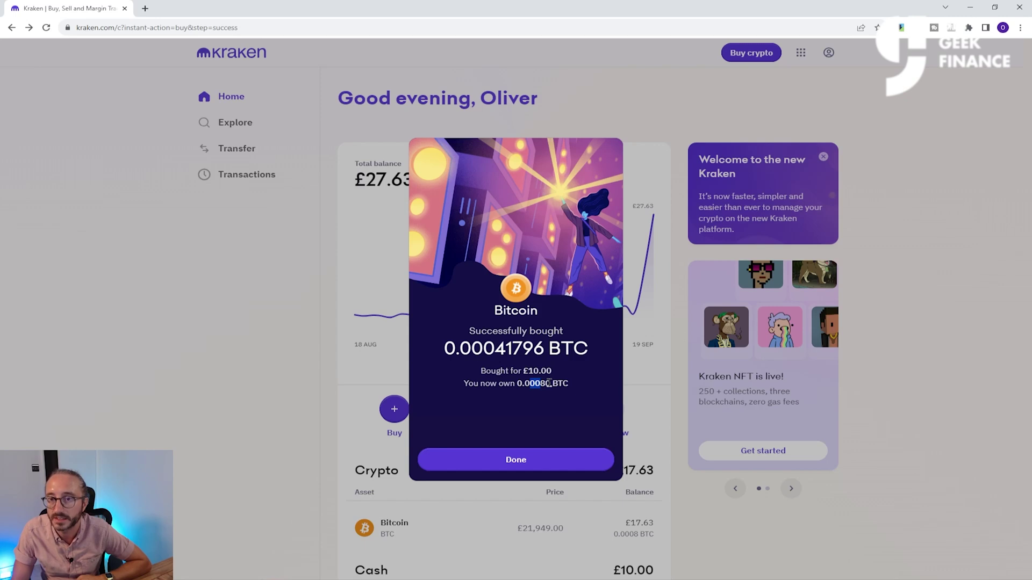
pyautogui.click(530, 462)
pyautogui.scroll(-2, 443, 495)
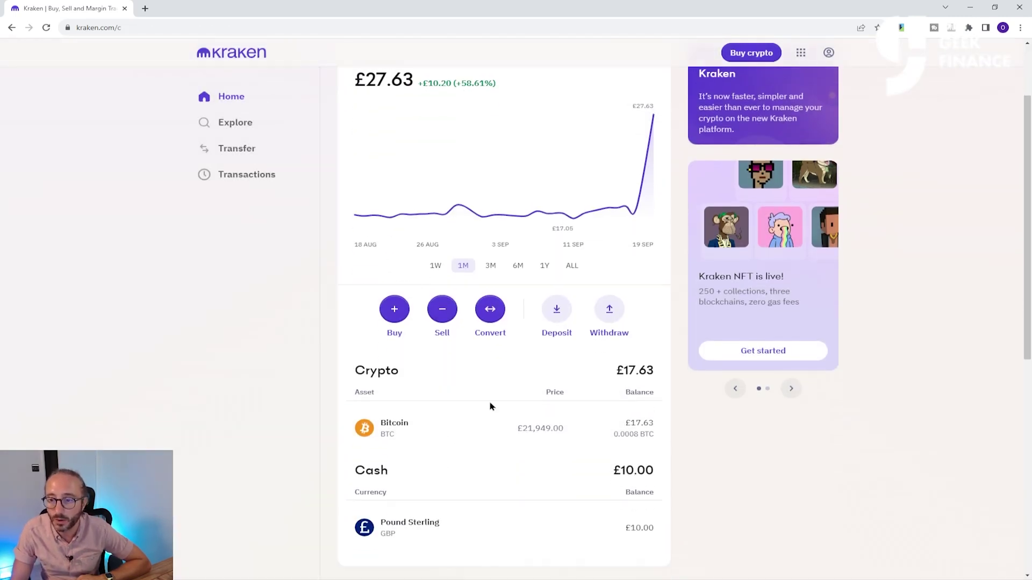
pyautogui.scroll(1, 607, 421)
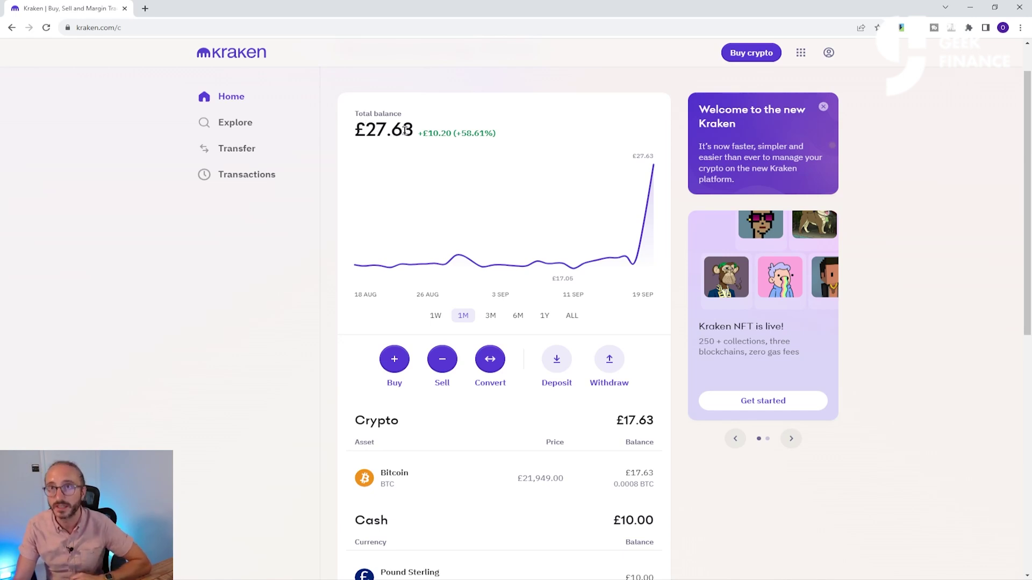
pyautogui.scroll(1, 515, 73)
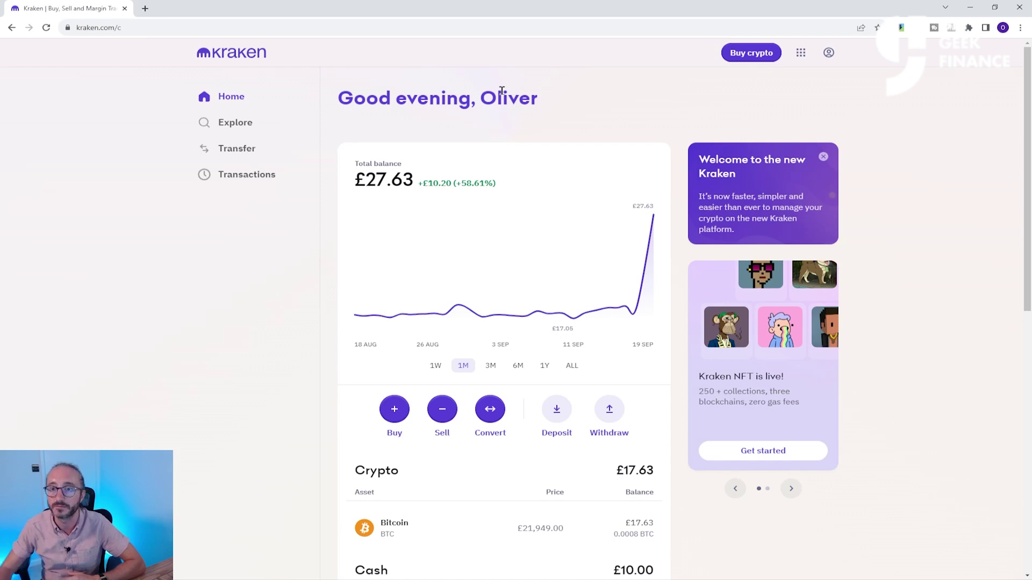
# Start a Pound Sterling deposit of 10.00.
pyautogui.click(557, 415)
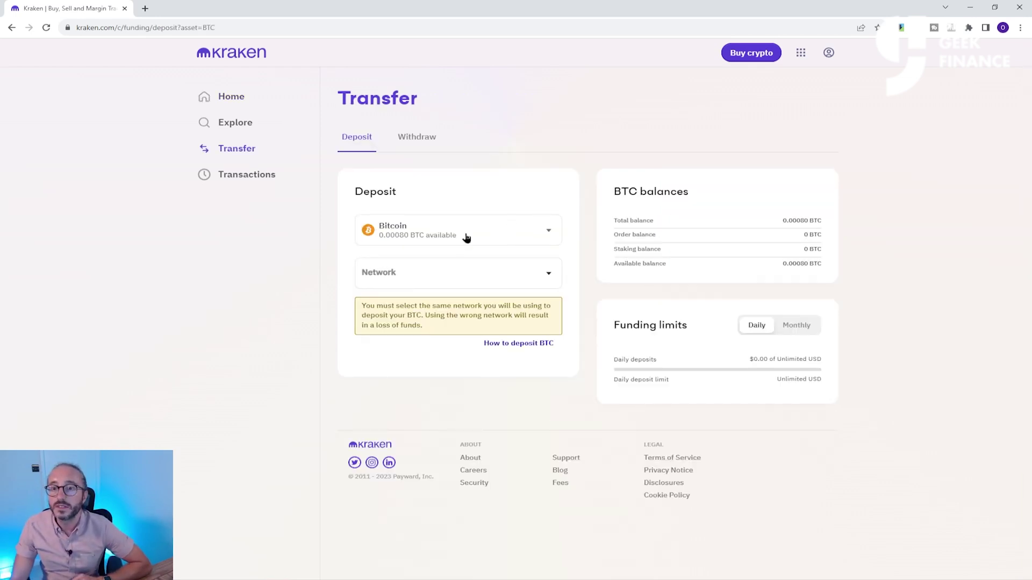
pyautogui.click(467, 236)
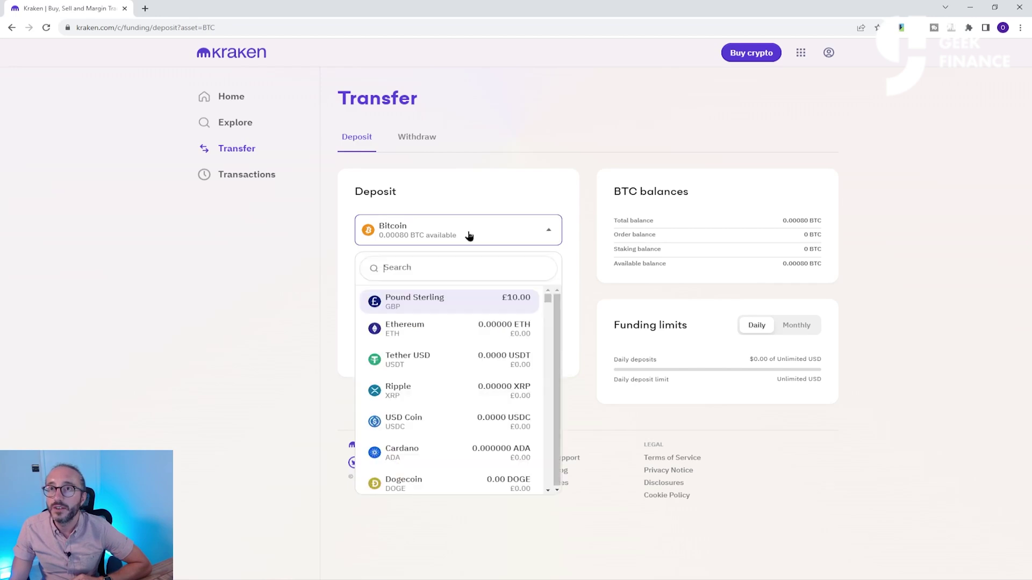
pyautogui.click(446, 304)
pyautogui.click(423, 269)
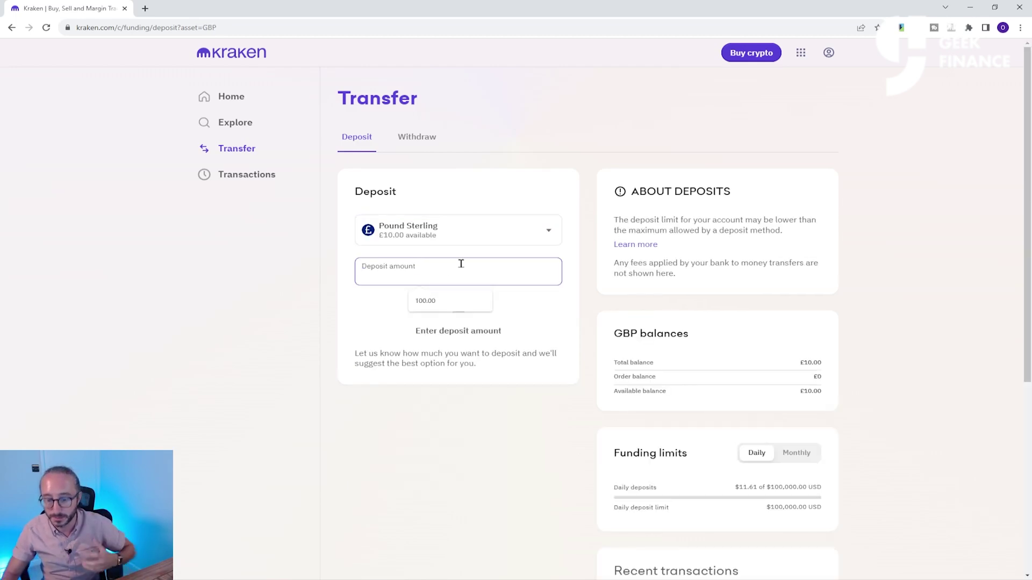
pyautogui.write('10')
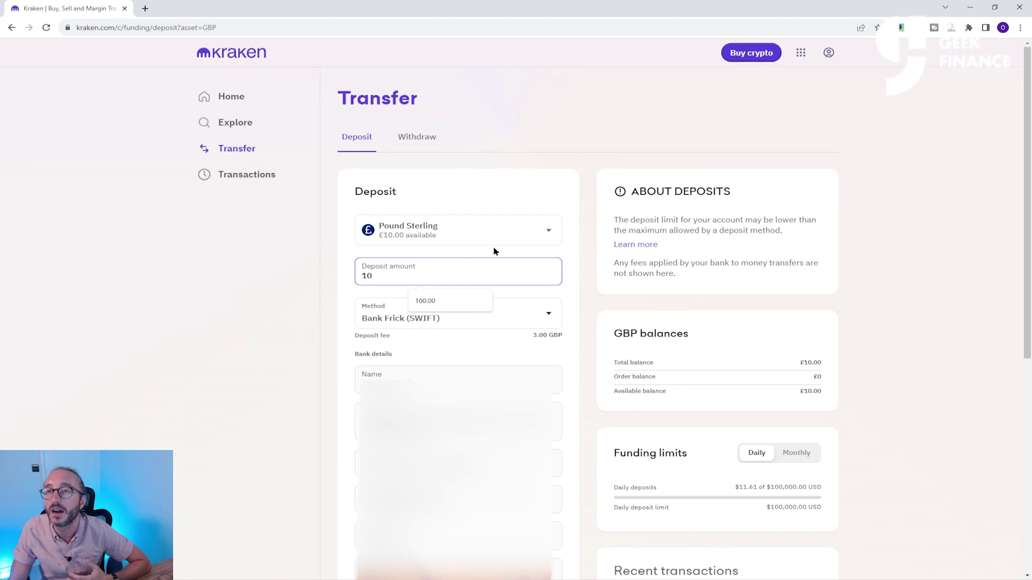
# Keep Bank Frick (SWIFT) as the deposit method and note the 3.00 GBP fee.
pyautogui.click(392, 319)
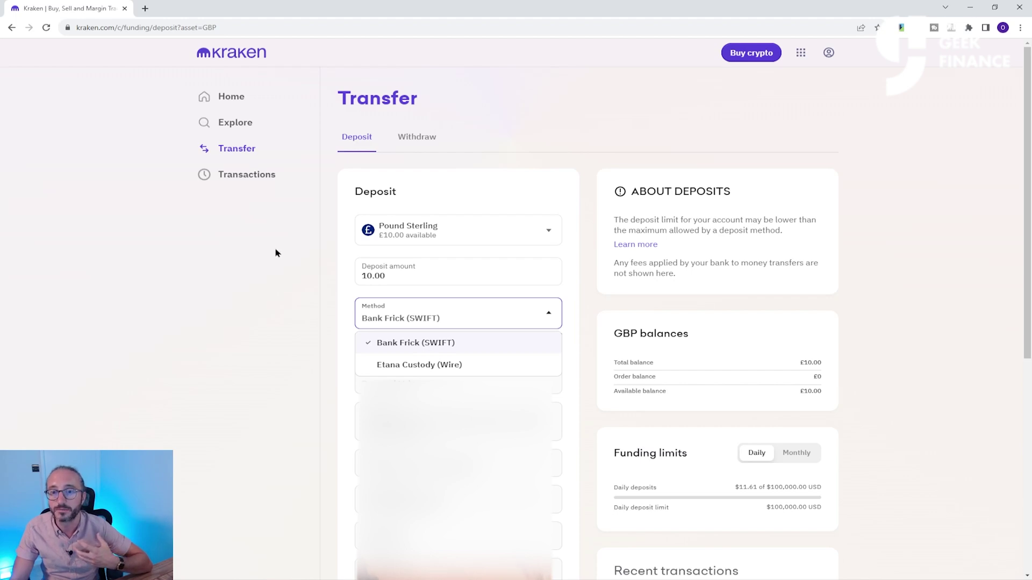
pyautogui.click(247, 258)
pyautogui.scroll(-6, 556, 269)
pyautogui.scroll(5, 556, 341)
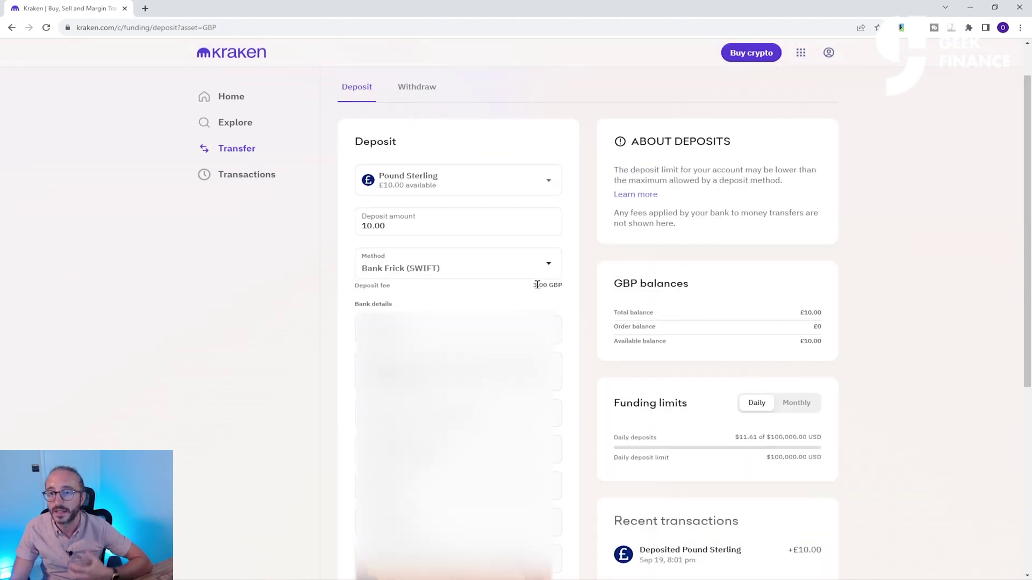
pyautogui.moveTo(533, 285); pyautogui.dragTo(570, 290)
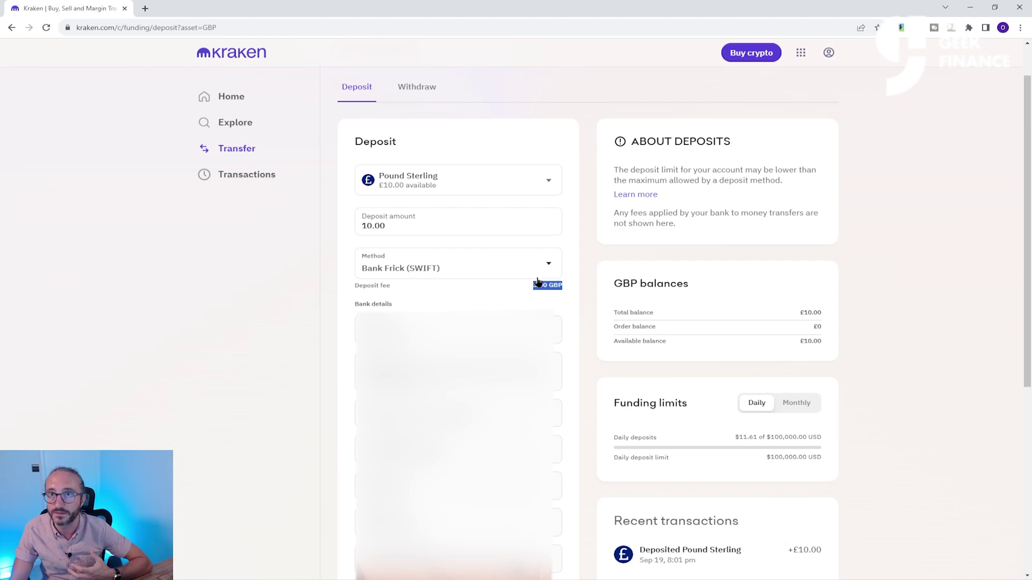
pyautogui.click(462, 189)
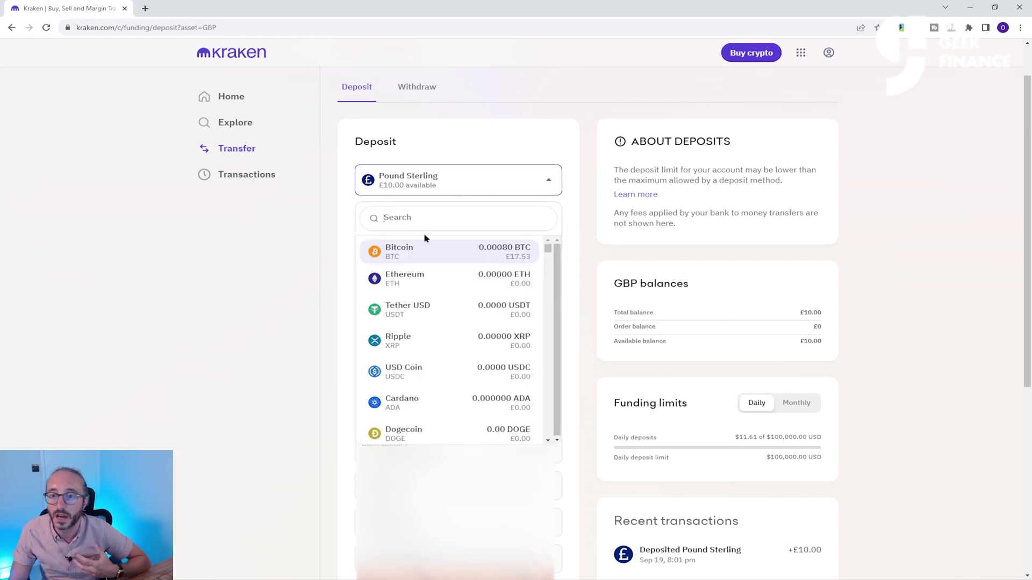
# Switch the deposit to Euro, 10.00, via Bank Frick (SEPA), which has no fee.
pyautogui.write('eur')
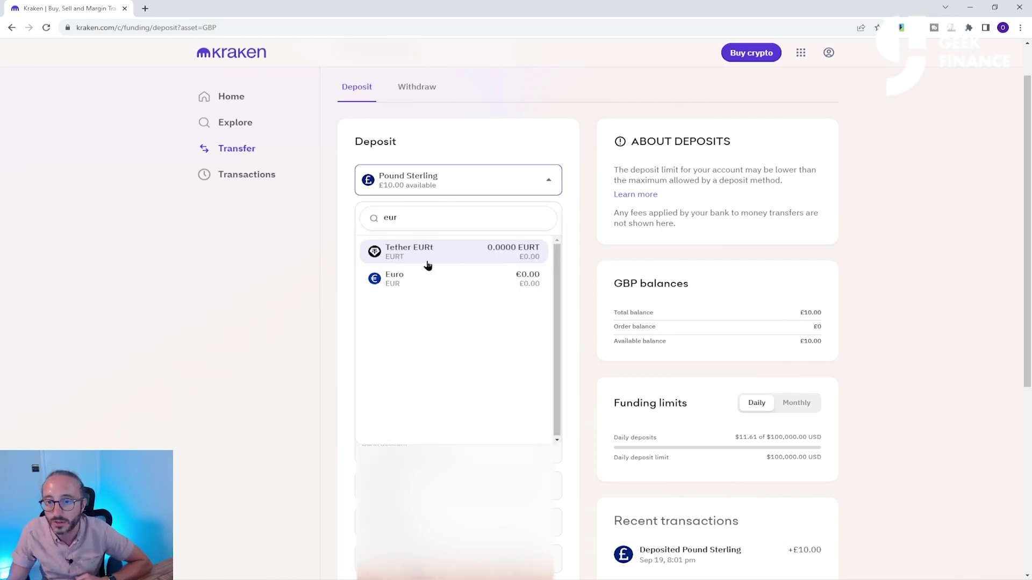
pyautogui.click(428, 277)
pyautogui.click(493, 224)
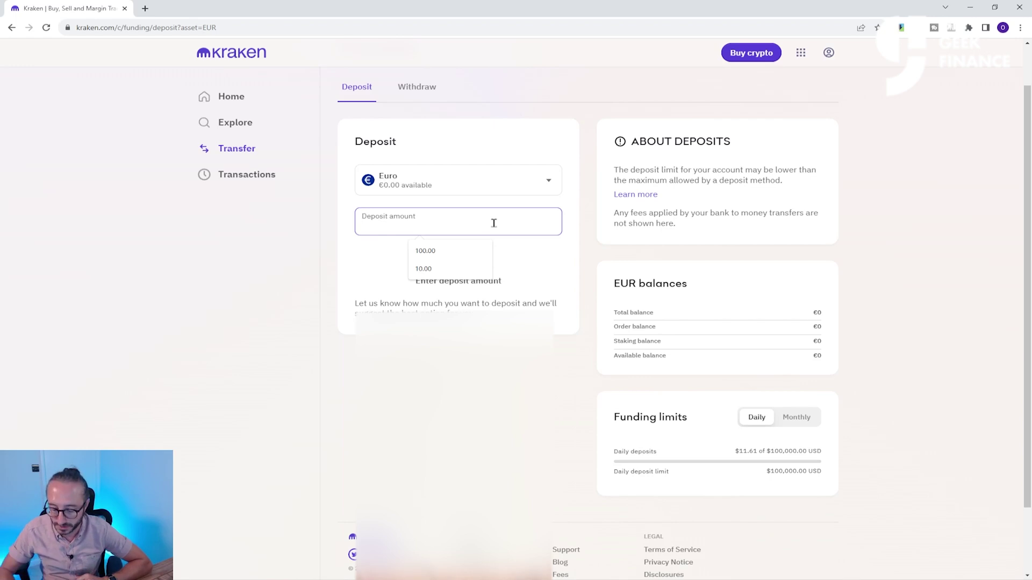
pyautogui.write('10')
pyautogui.click(373, 257)
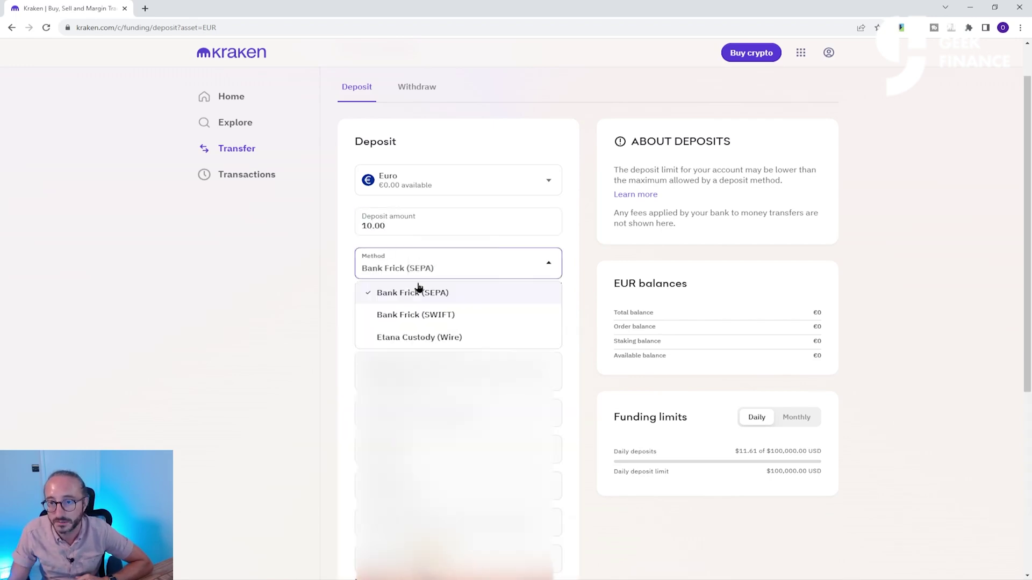
pyautogui.click(453, 295)
pyautogui.moveTo(363, 285); pyautogui.dragTo(561, 285)
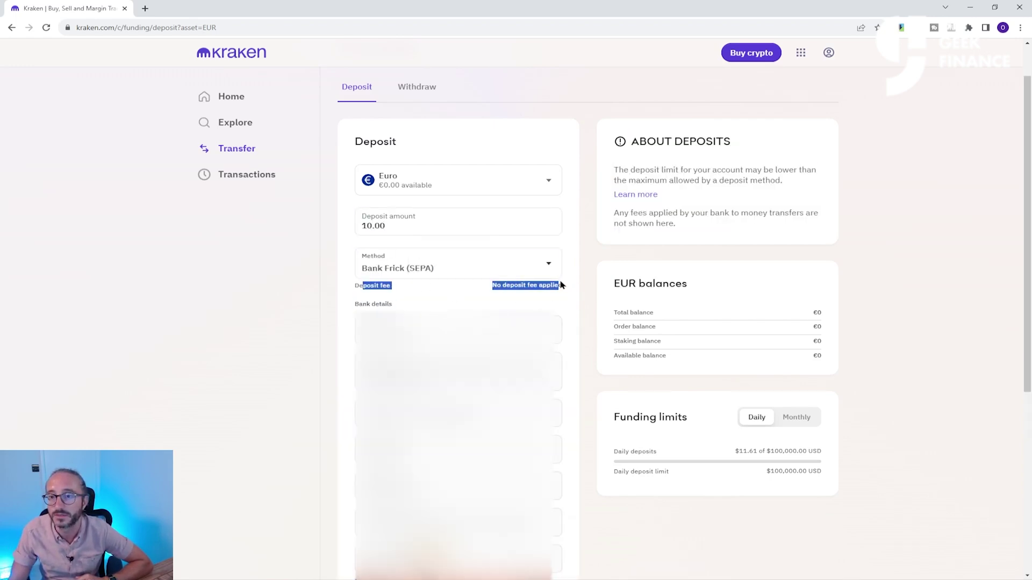
pyautogui.click(564, 289)
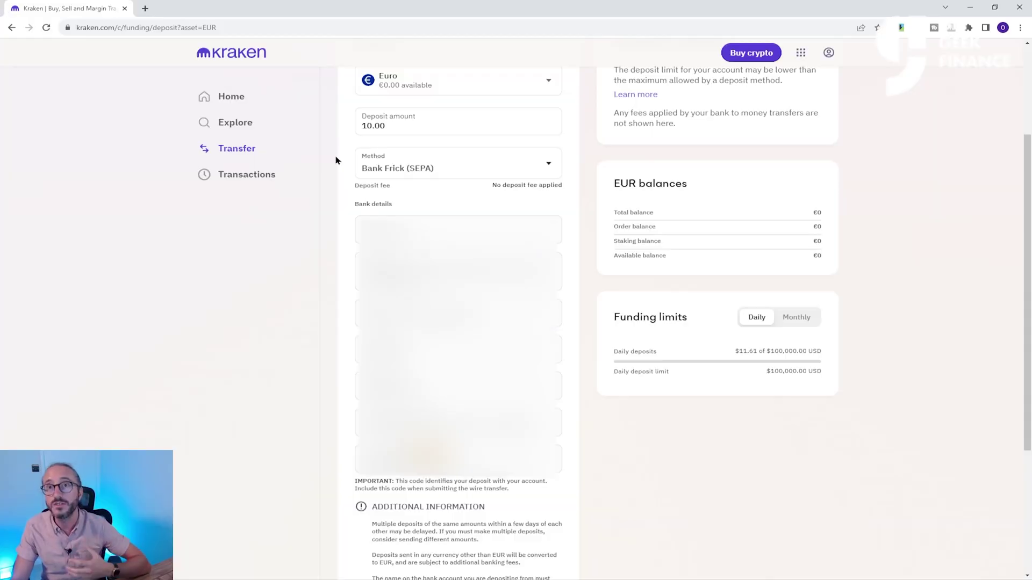
# Set Pound Sterling as the buy form's payment source, then close the form.
pyautogui.click(751, 48)
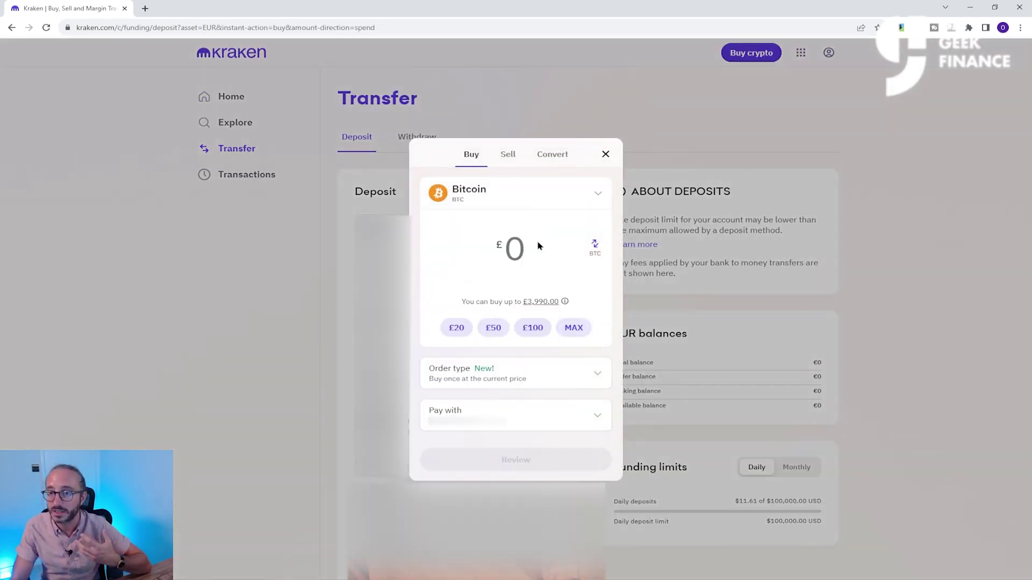
pyautogui.click(496, 407)
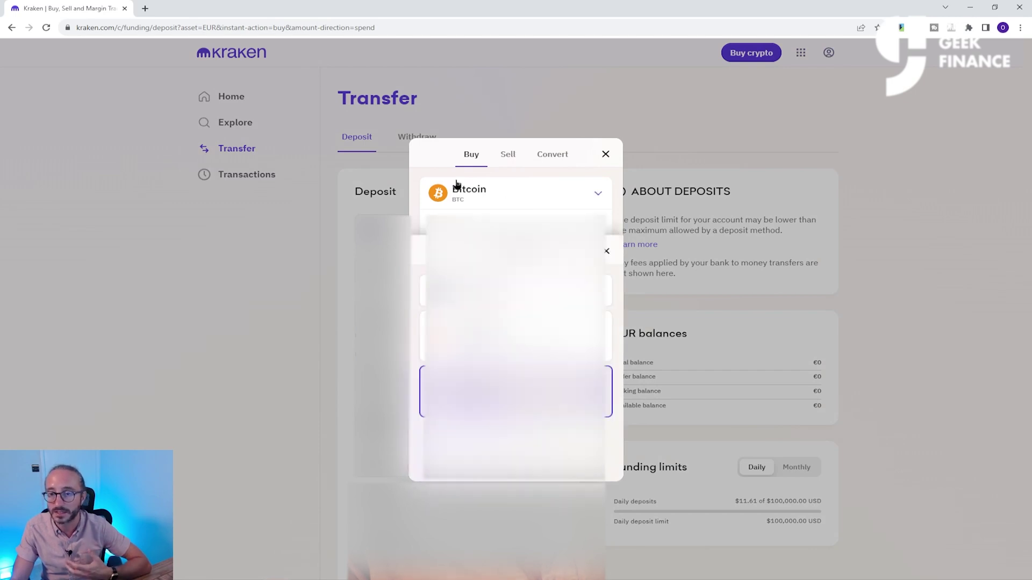
pyautogui.click(534, 203)
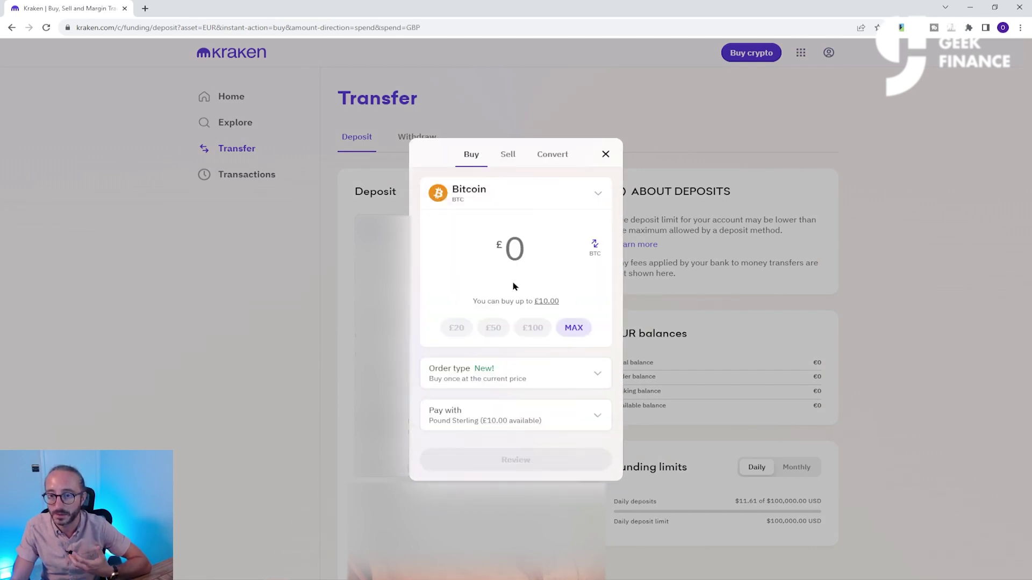
pyautogui.press('Escape')
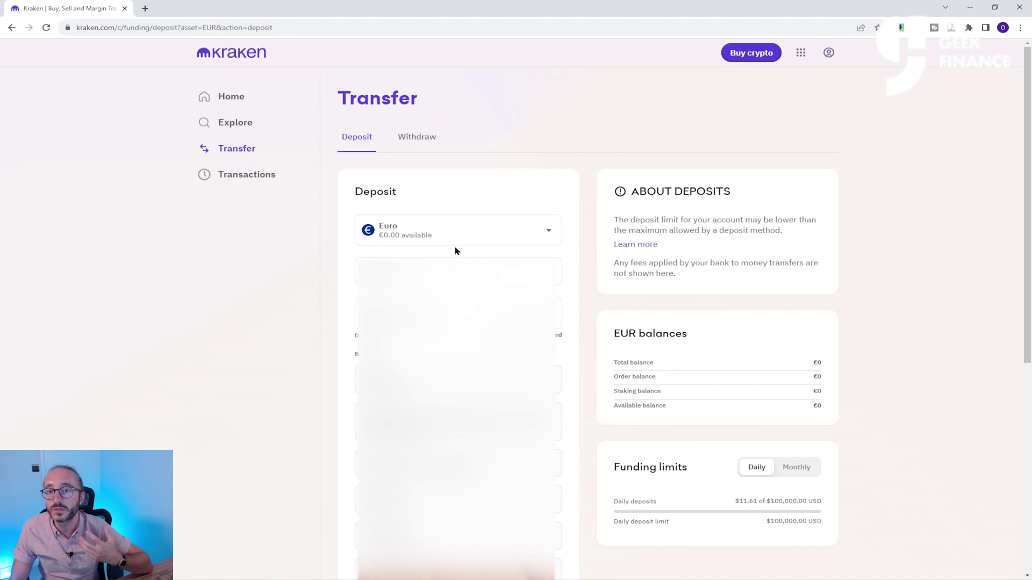
pyautogui.click(466, 234)
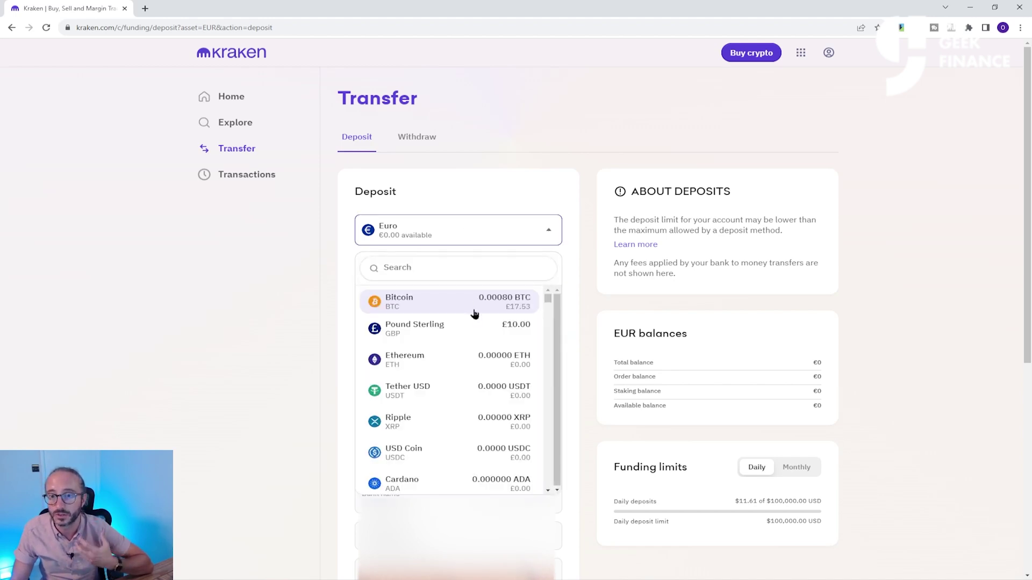
# Pick Bitcoin as the deposit asset on the Bitcoin network.
pyautogui.click(433, 299)
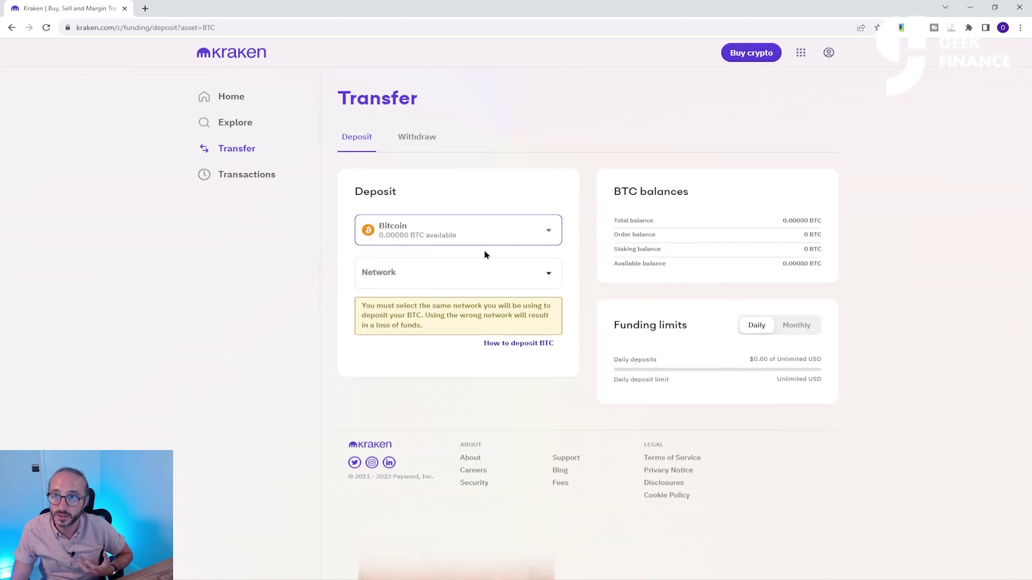
pyautogui.click(443, 273)
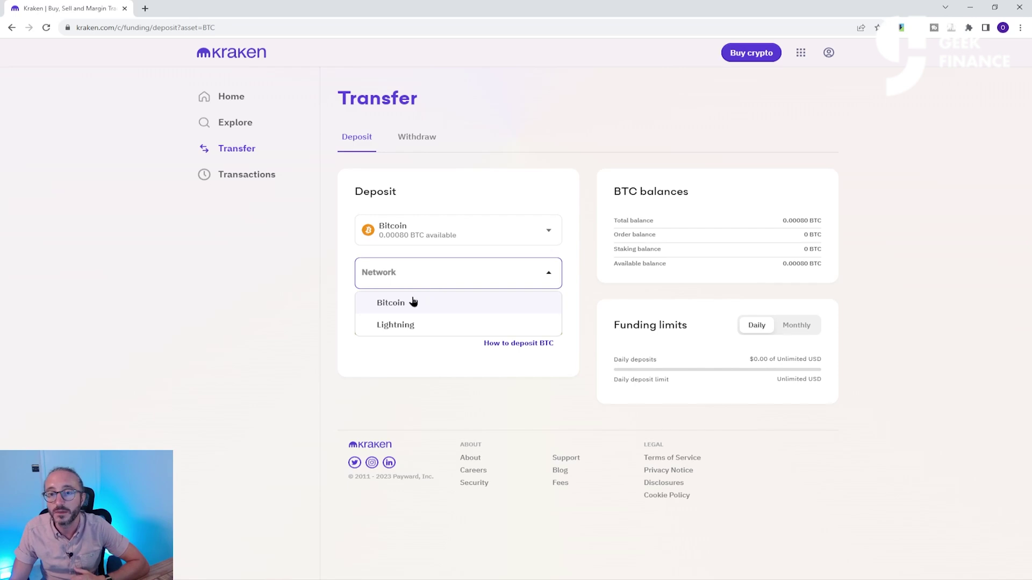
pyautogui.click(412, 302)
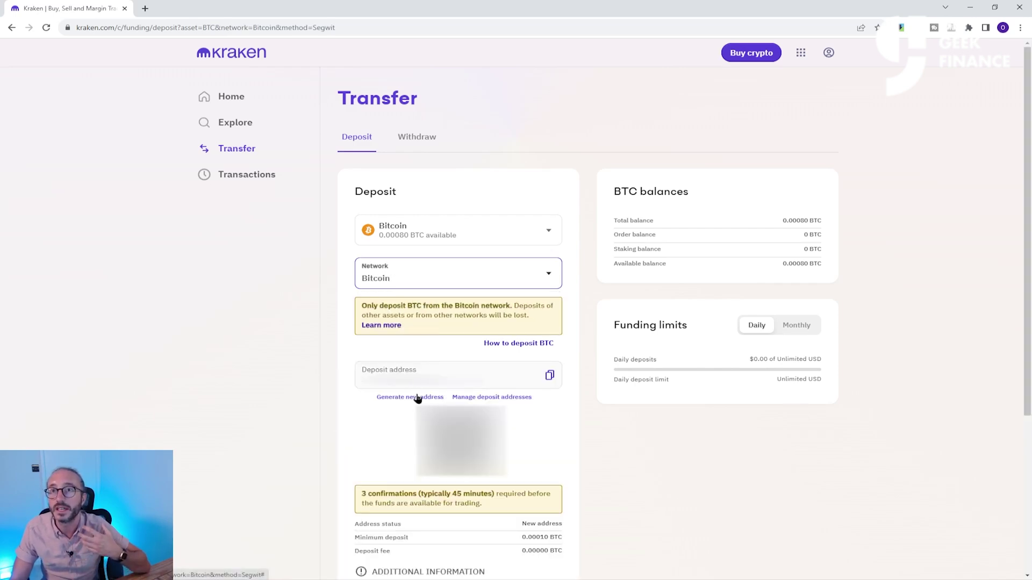
# Copy the Bitcoin deposit address, then start a BTC-to-ETH conversion from Home.
pyautogui.click(550, 379)
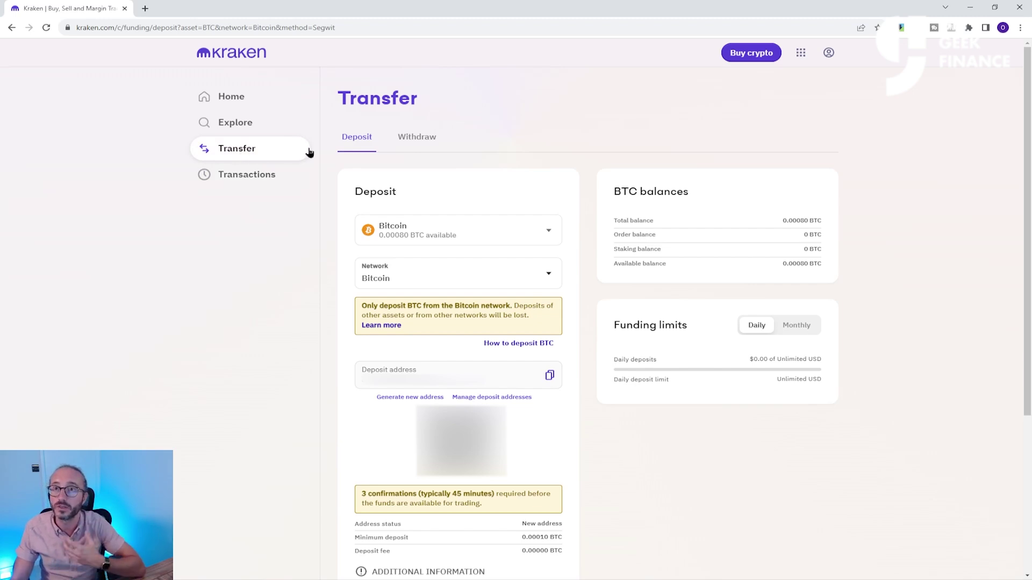
pyautogui.click(737, 56)
pyautogui.click(605, 154)
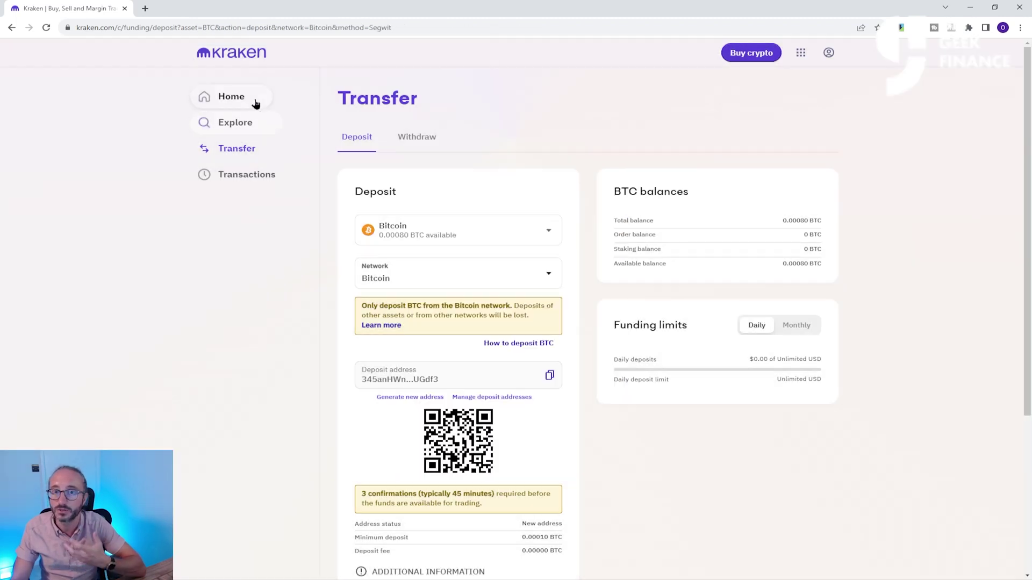
pyautogui.click(252, 102)
pyautogui.click(490, 409)
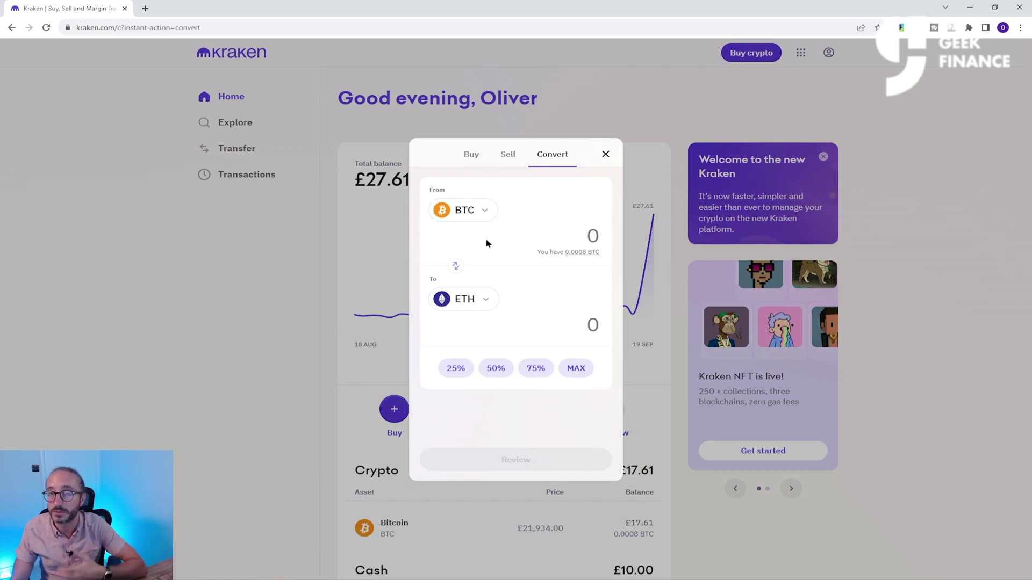
# Review converting the full 0.00080 BTC to ETH, check the 0.00001182 BTC fee, then cancel.
pyautogui.click(581, 234)
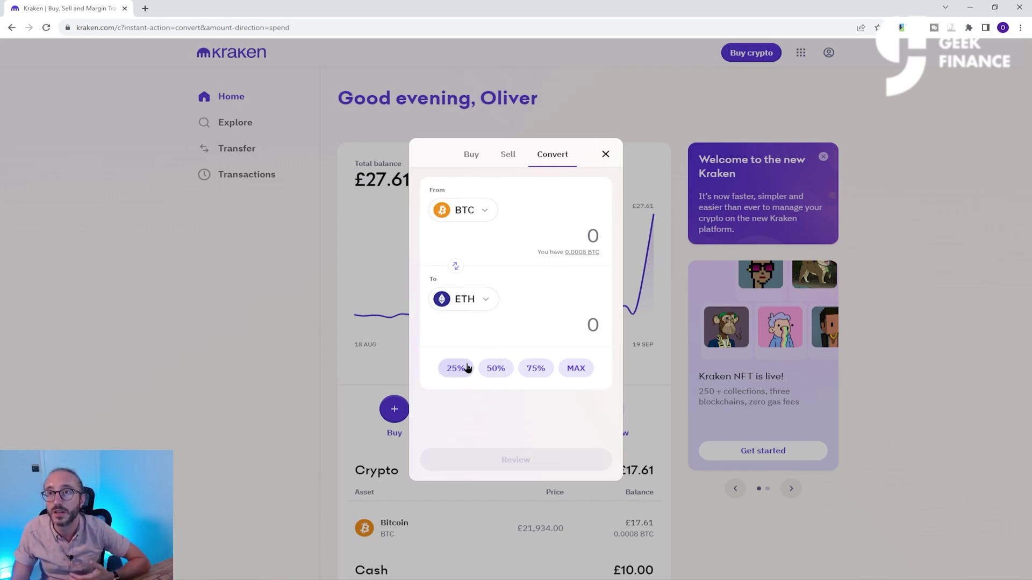
pyautogui.click(584, 253)
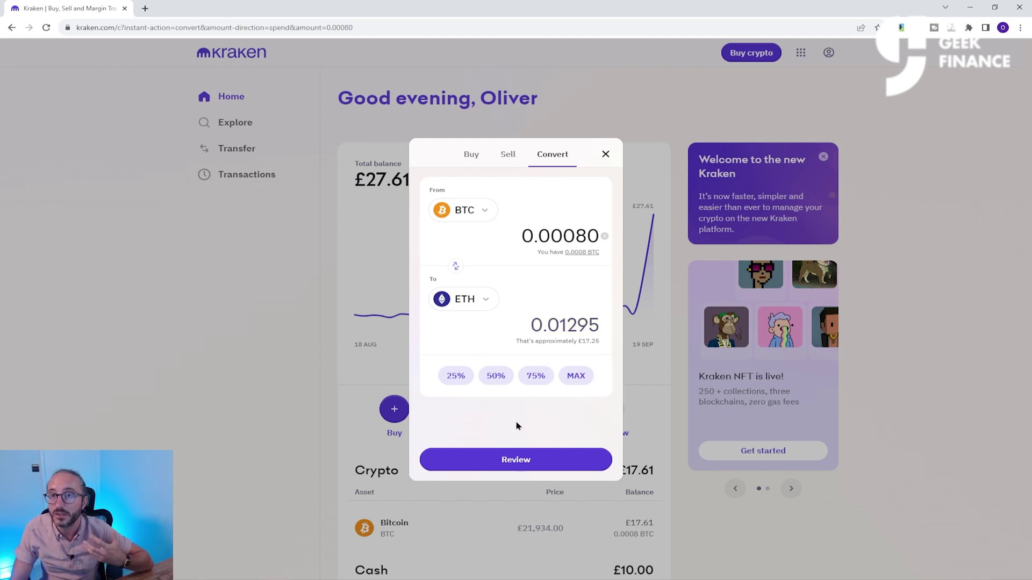
pyautogui.click(525, 459)
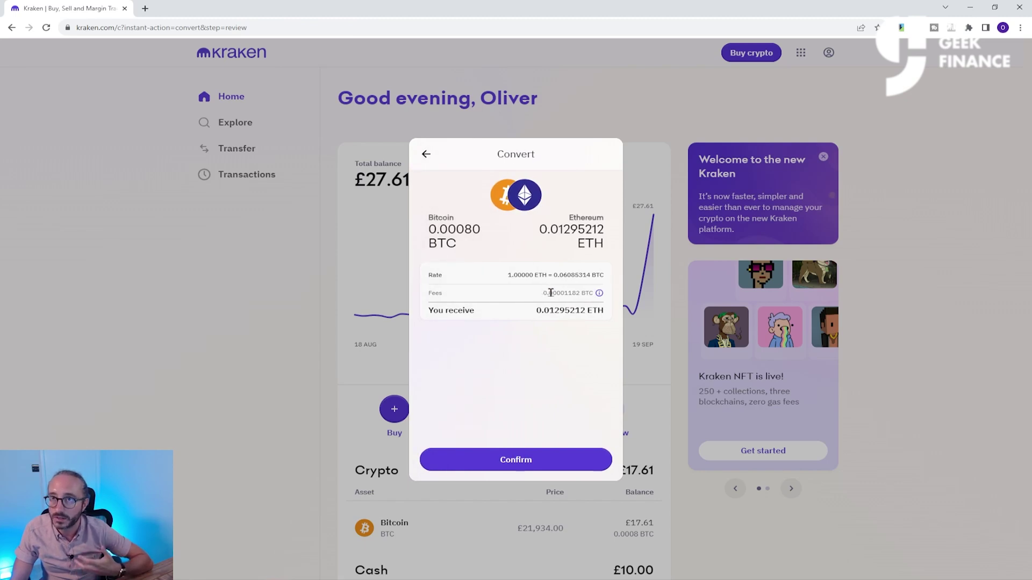
pyautogui.moveTo(540, 294); pyautogui.dragTo(606, 296)
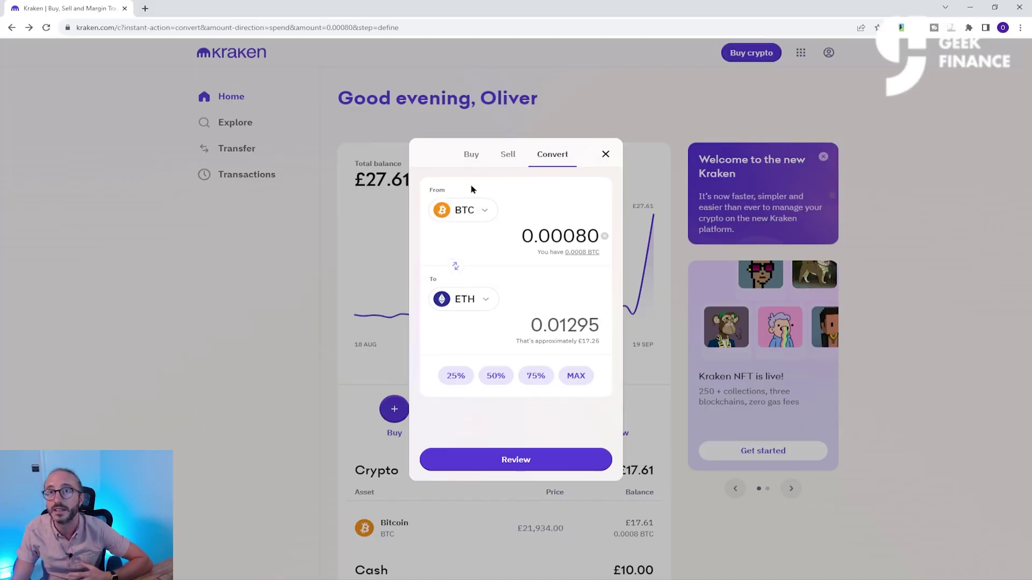
pyautogui.click(605, 156)
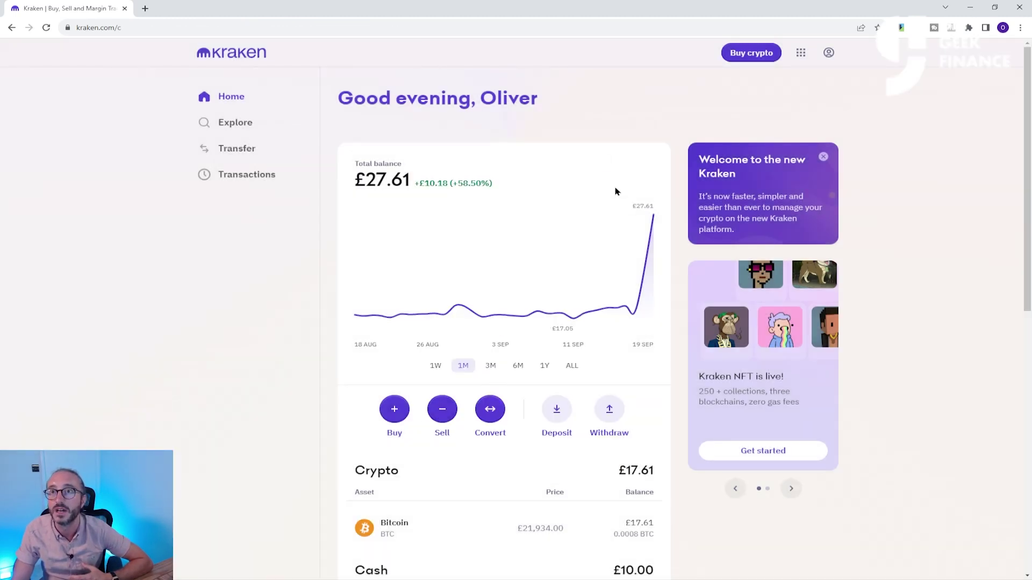
# Review a £10 Bitcoin sale without confirming, then go to withdrawing Bitcoin.
pyautogui.click(744, 54)
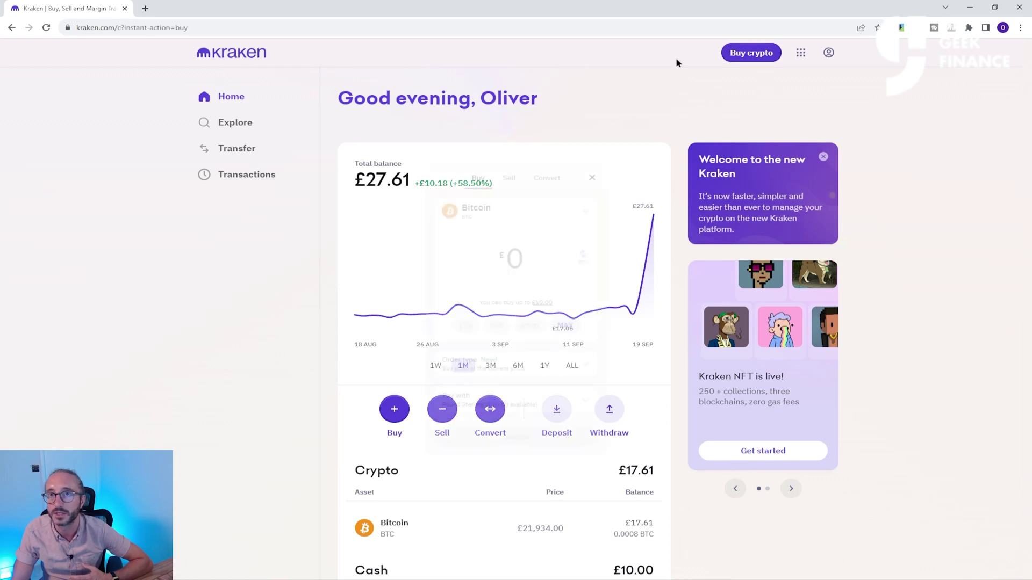
pyautogui.click(501, 155)
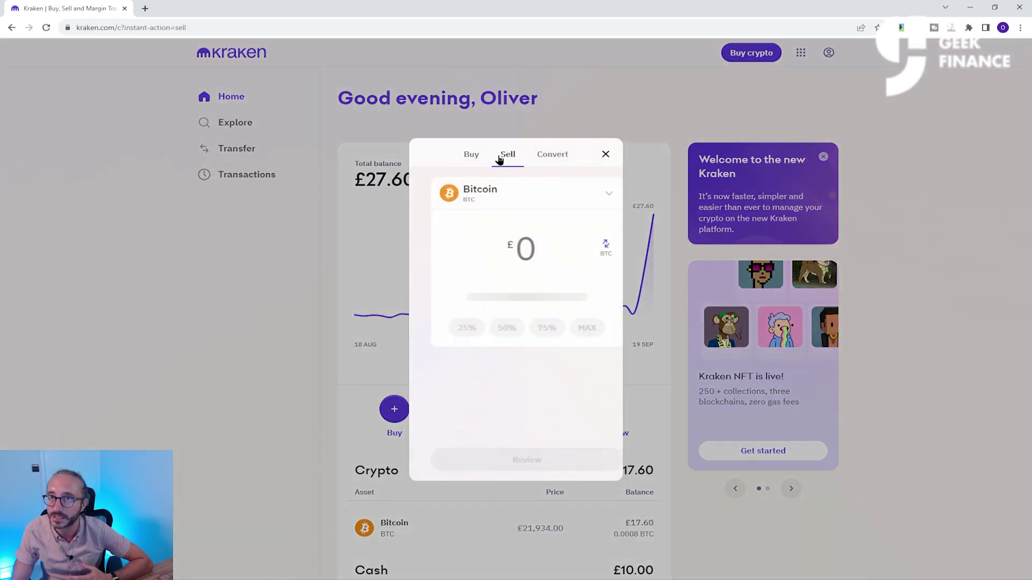
pyautogui.write('10')
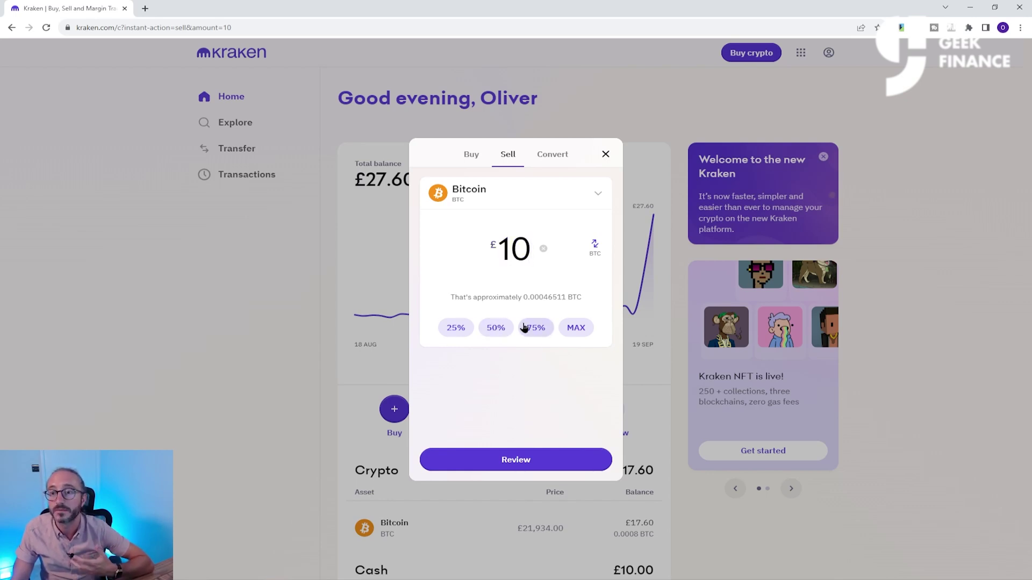
pyautogui.click(529, 465)
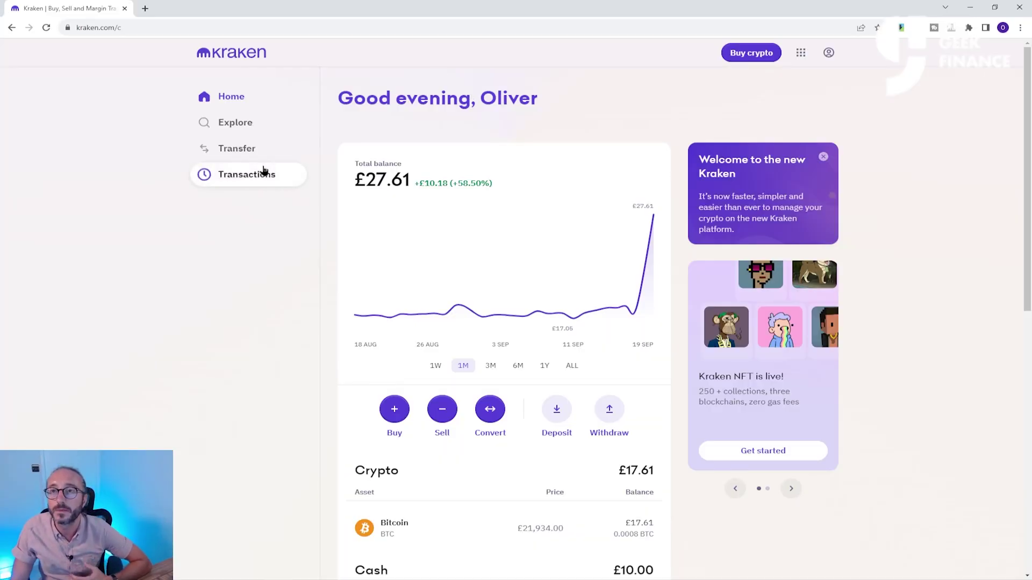
pyautogui.click(611, 410)
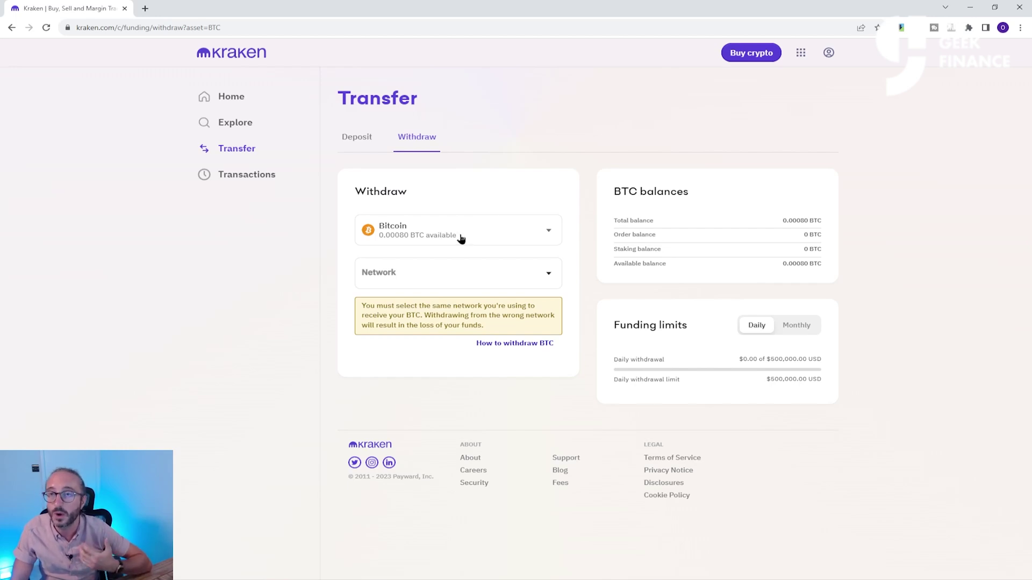
# Keep Bitcoin as the withdrawal asset on the Bitcoin network and view the address list.
pyautogui.click(430, 237)
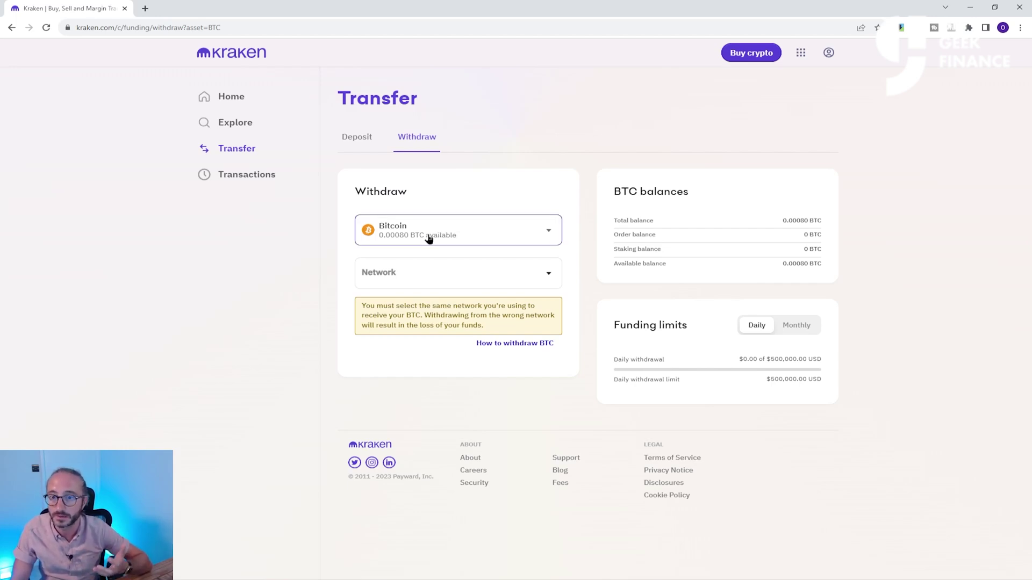
pyautogui.click(436, 234)
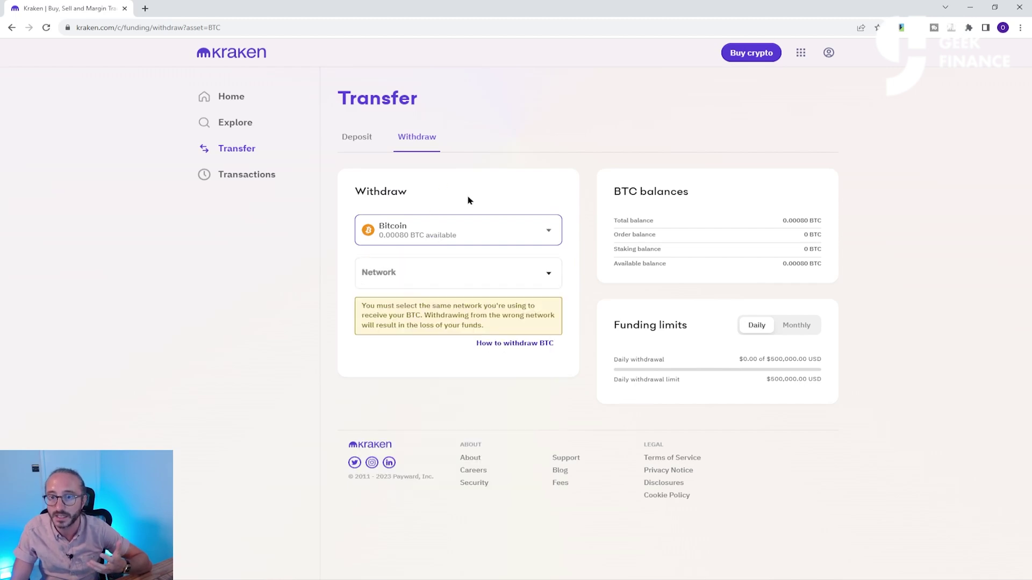
pyautogui.click(414, 277)
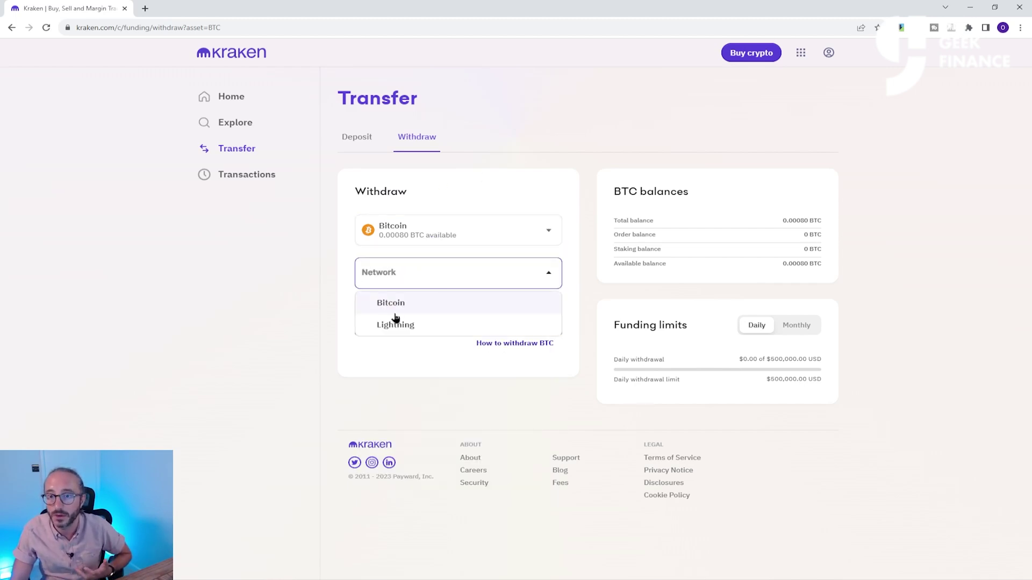
pyautogui.click(406, 304)
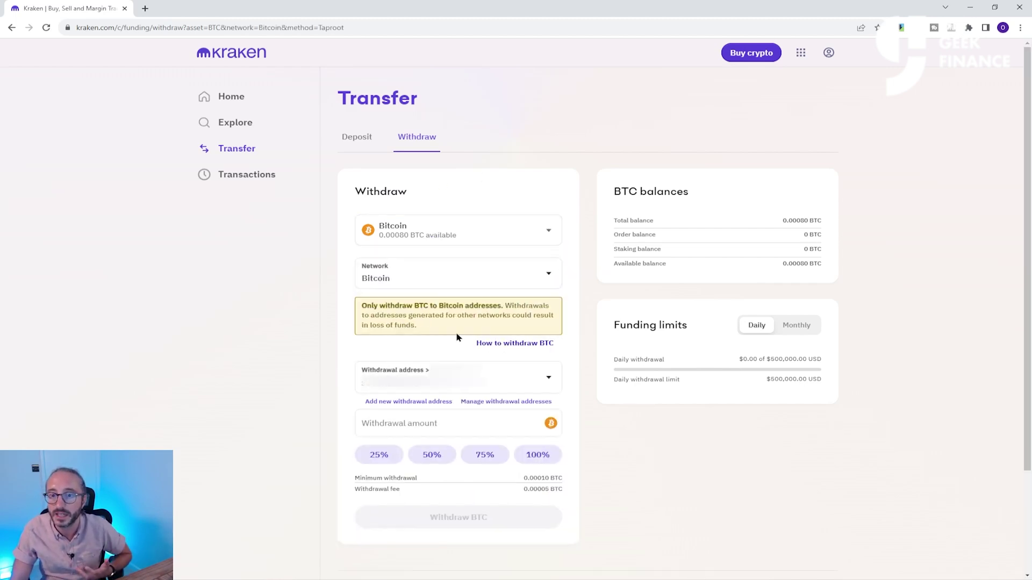
pyautogui.click(463, 389)
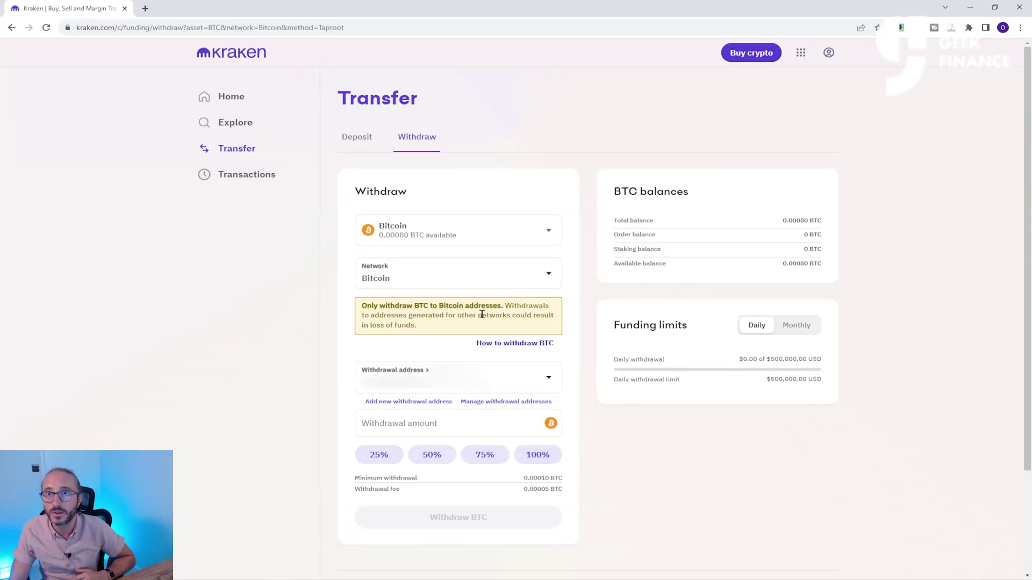
# Fill in 25% of the balance, 0.00020000 BTC, and review the 0.00005 BTC fee and limits.
pyautogui.click(412, 424)
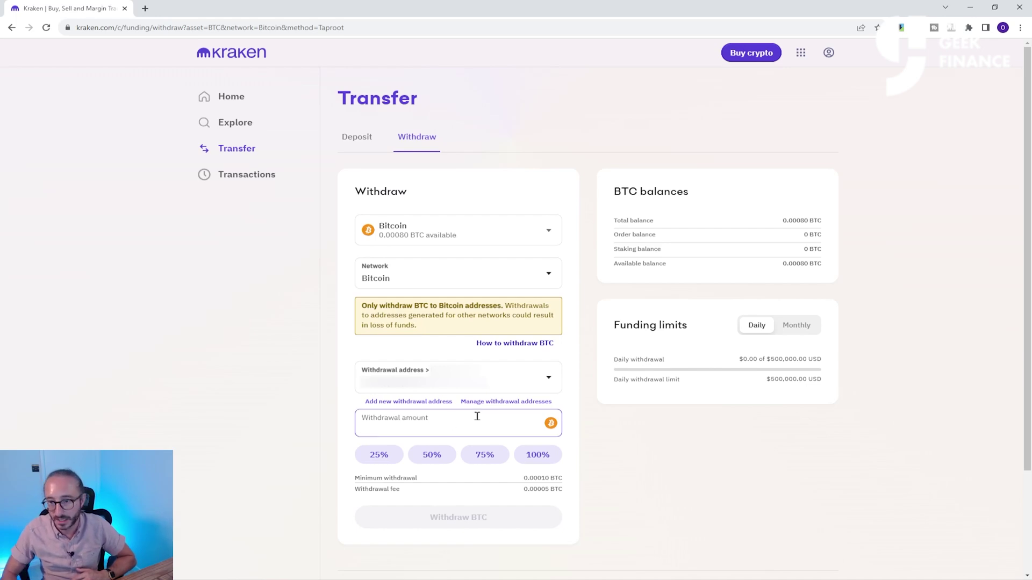
pyautogui.click(397, 454)
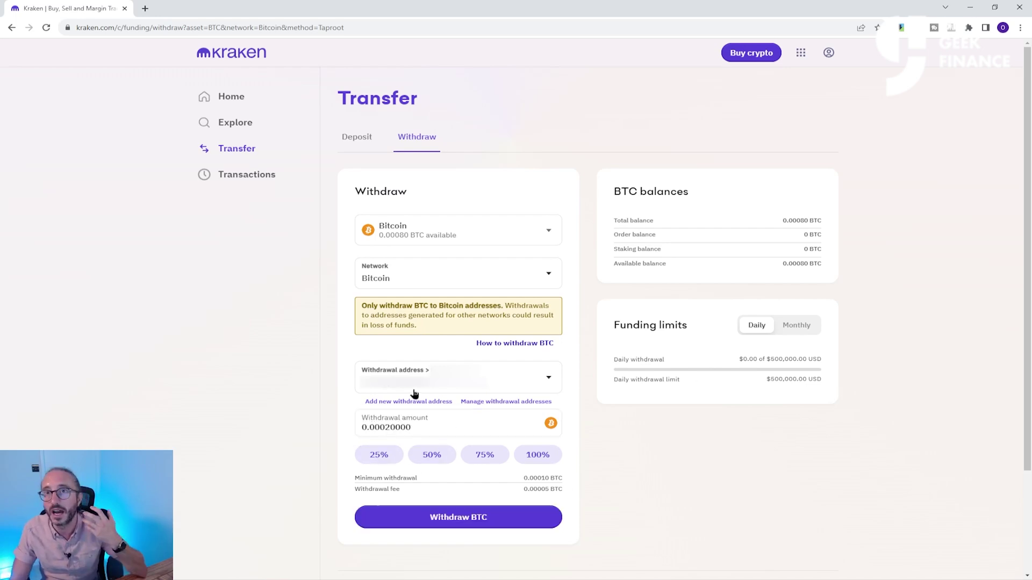
pyautogui.moveTo(370, 477); pyautogui.dragTo(548, 476)
pyautogui.moveTo(381, 482); pyautogui.dragTo(621, 493)
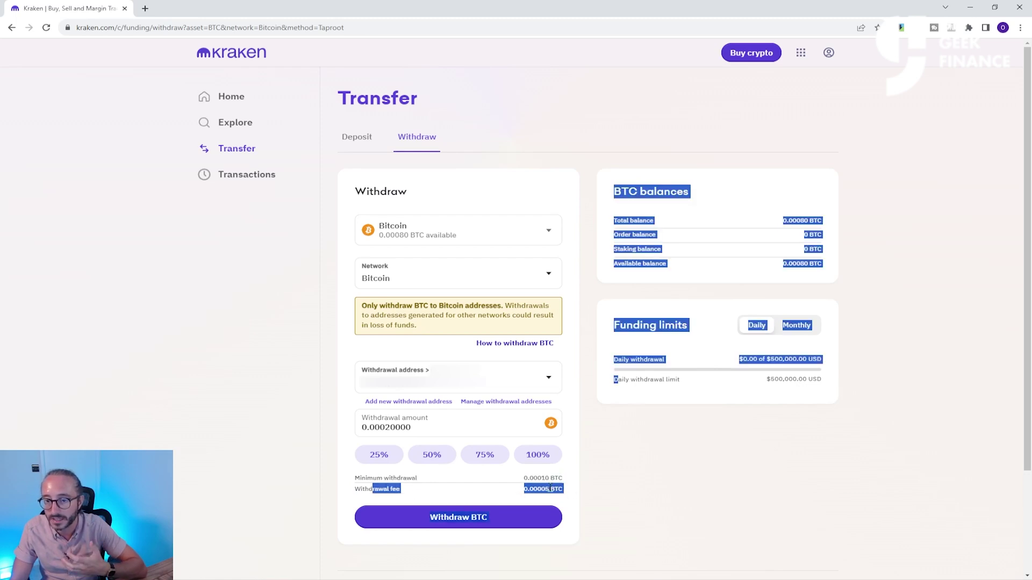
pyautogui.click(549, 486)
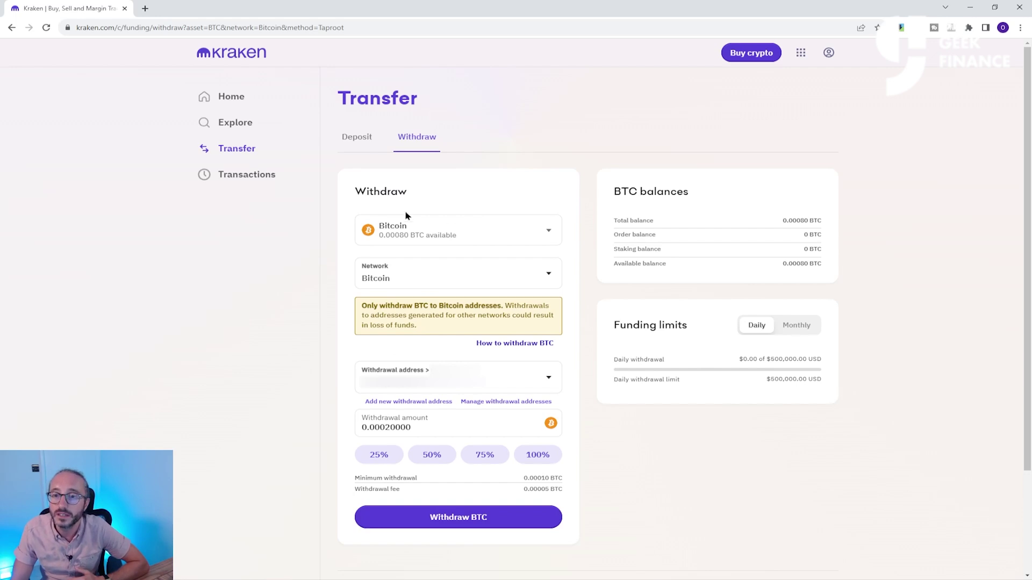
pyautogui.click(458, 236)
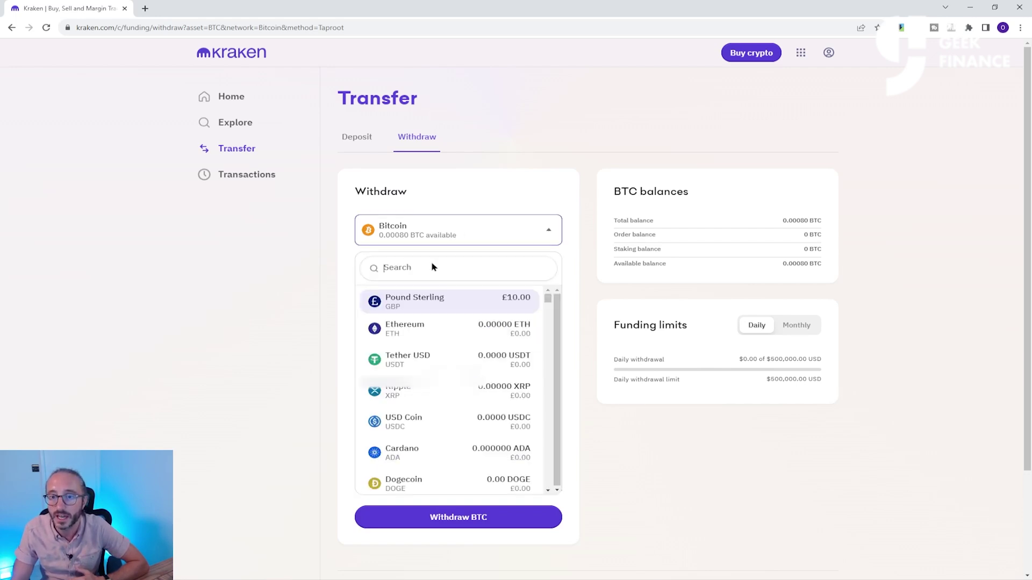
# Review Pound Sterling withdrawal methods and the Add bank account form, then show the Transactions history.
pyautogui.click(428, 298)
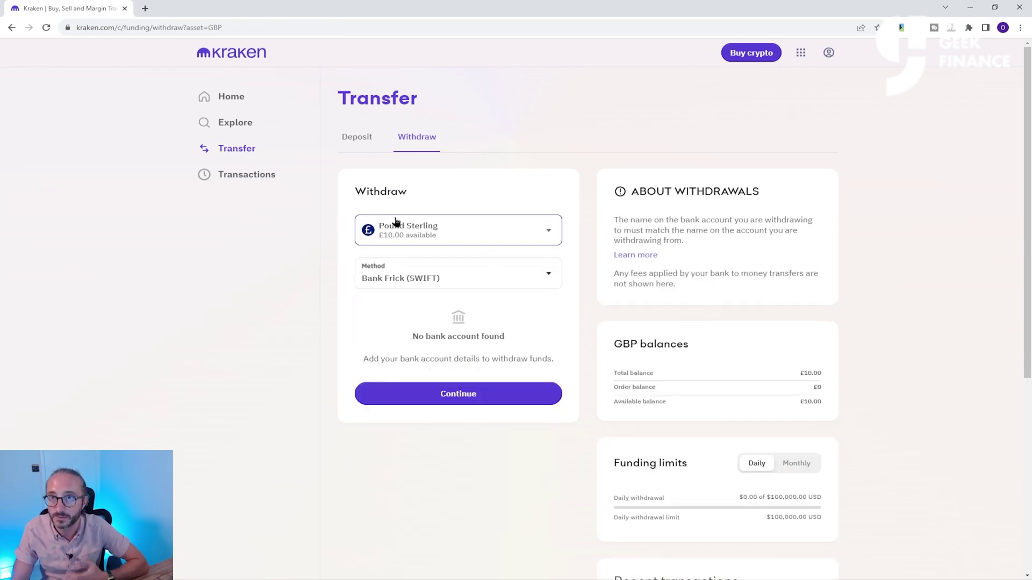
pyautogui.click(421, 274)
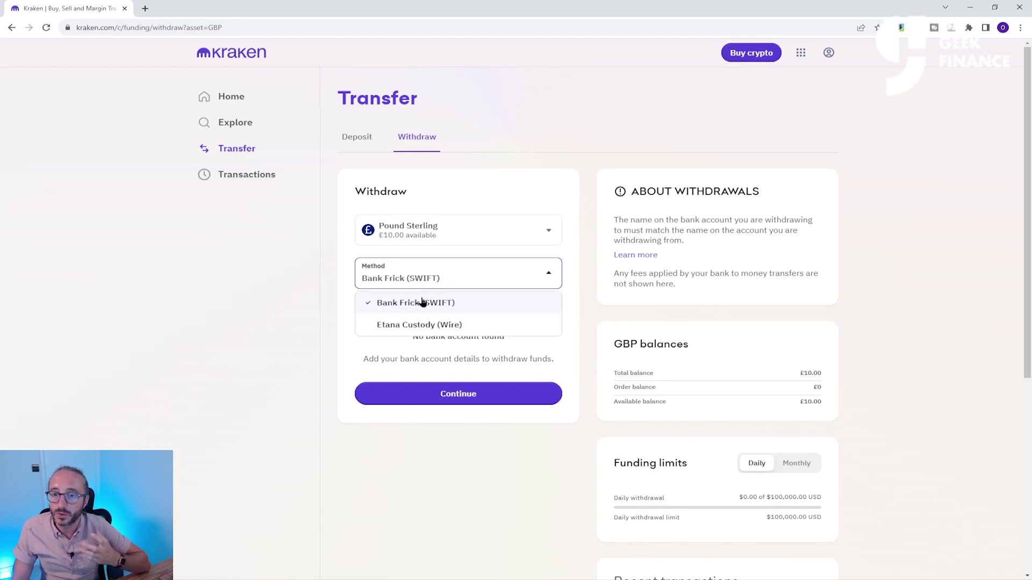
pyautogui.click(279, 303)
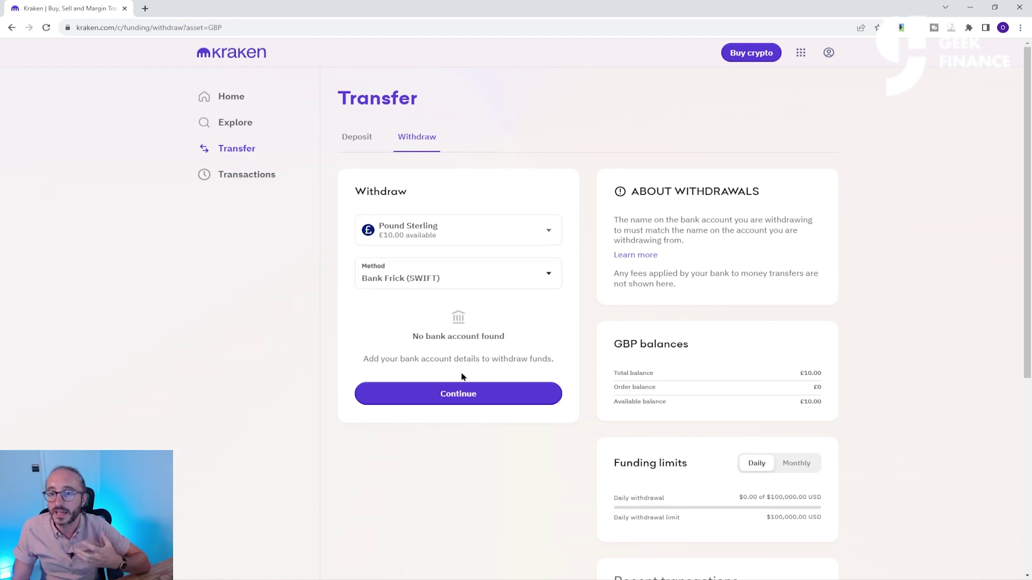
pyautogui.click(460, 360)
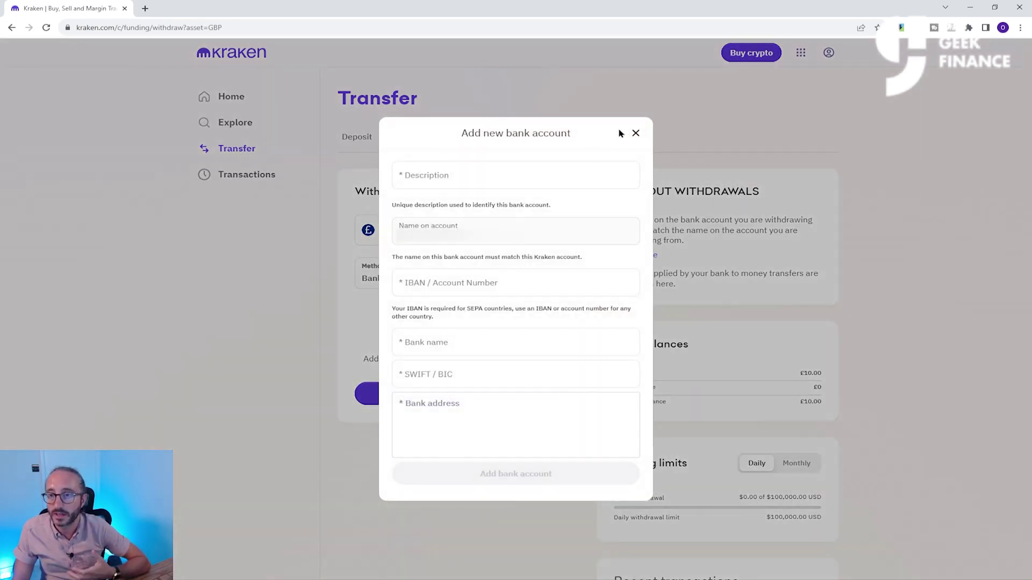
pyautogui.click(635, 134)
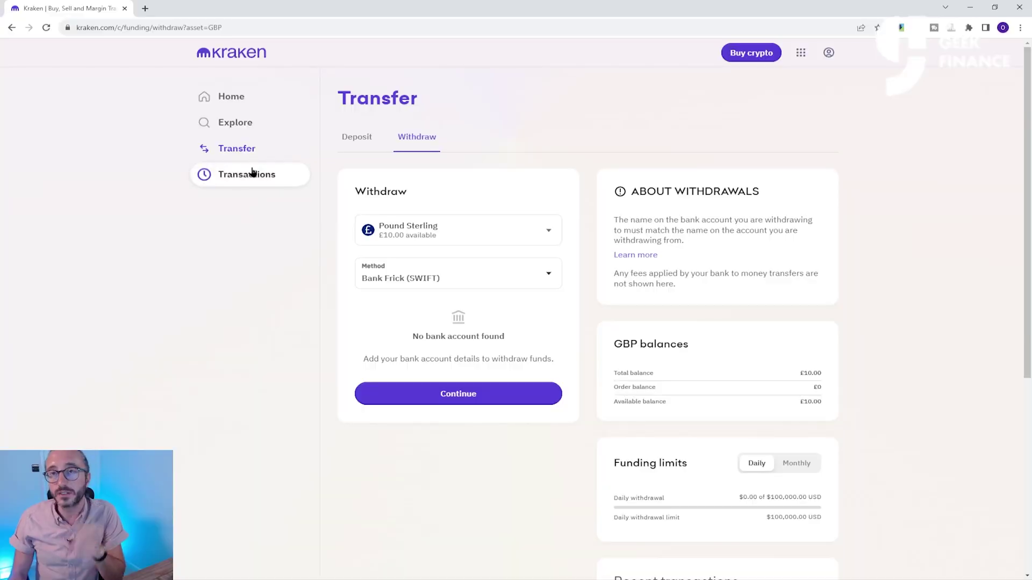
pyautogui.click(253, 174)
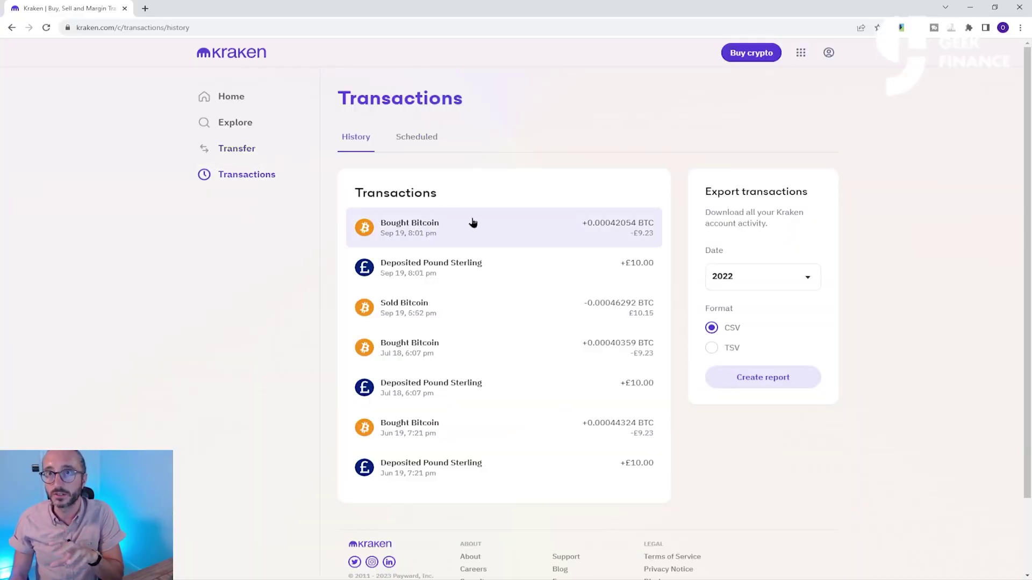
# Check scheduled recurring orders, then review Account Security: 2FA, connected devices and API keys.
pyautogui.click(423, 138)
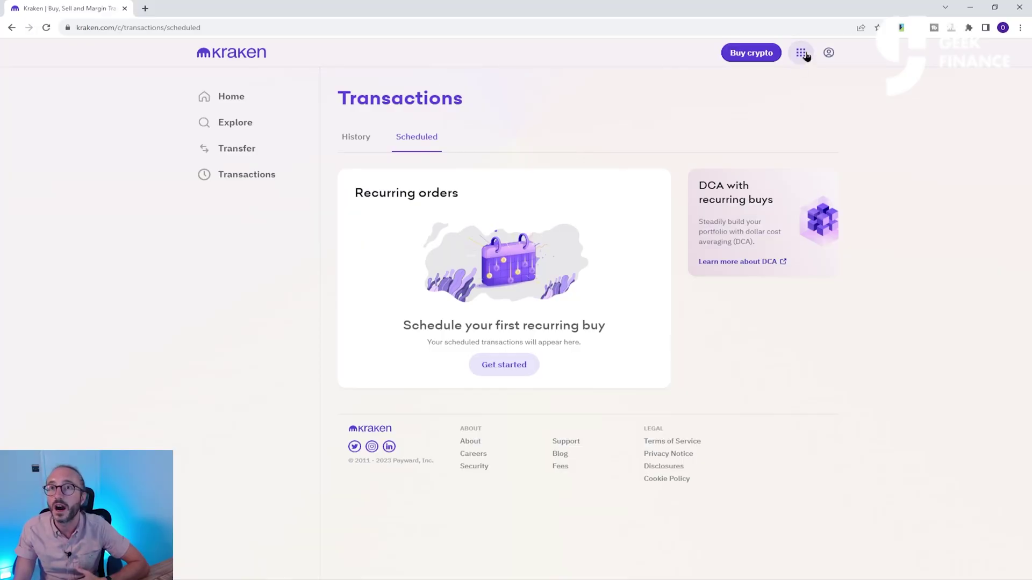
pyautogui.click(826, 54)
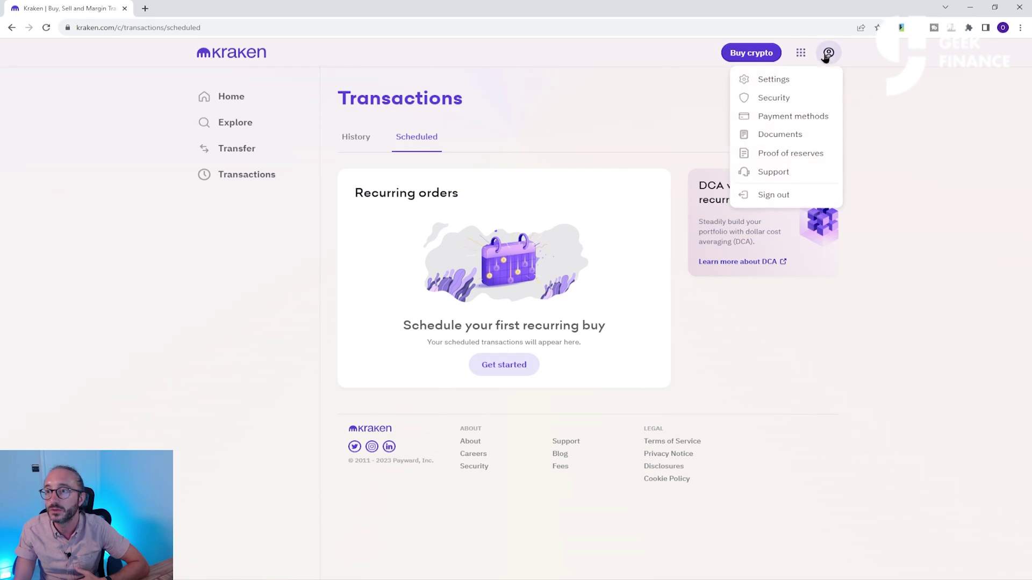
pyautogui.click(776, 98)
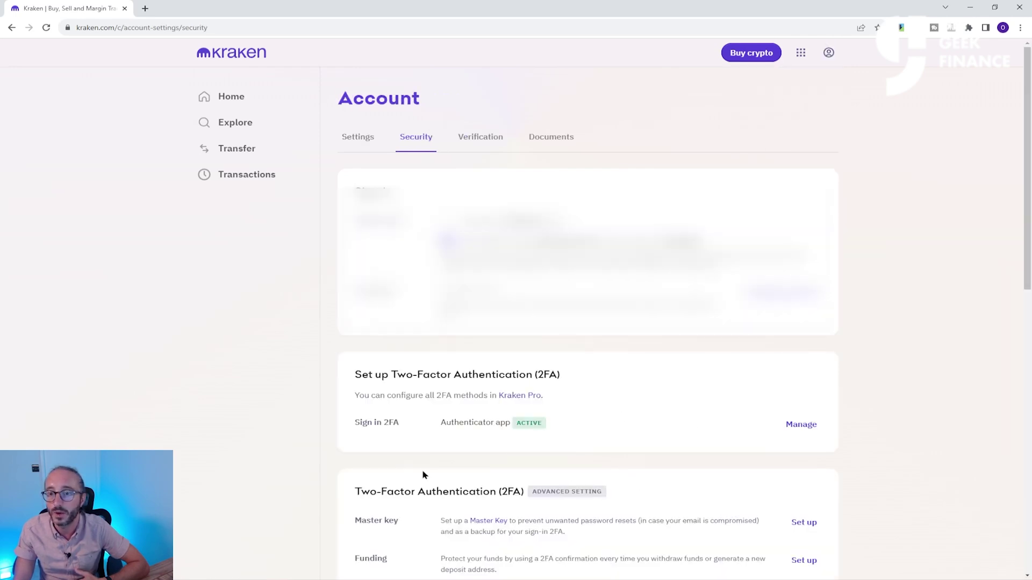
pyautogui.scroll(-10, 908, 356)
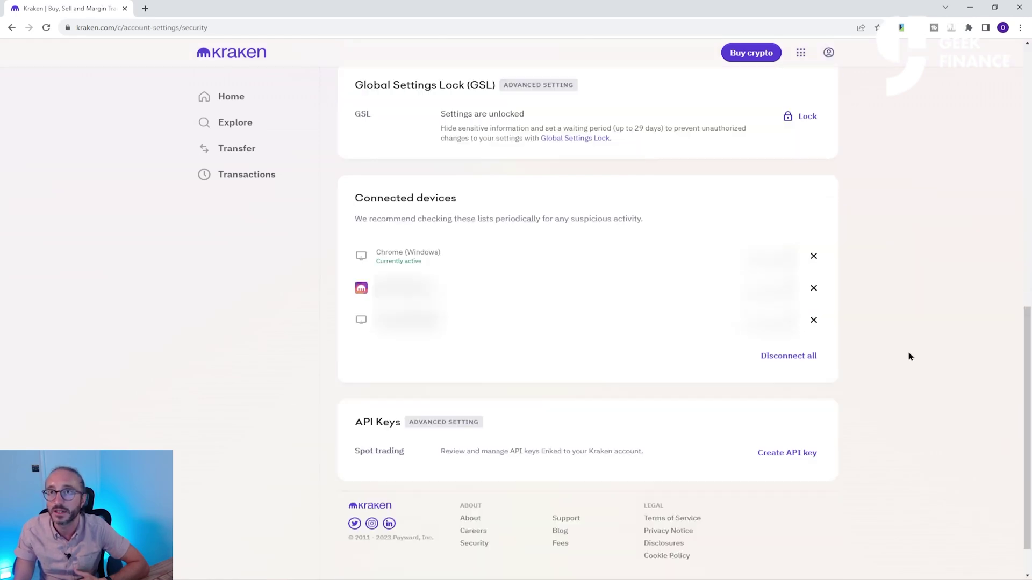